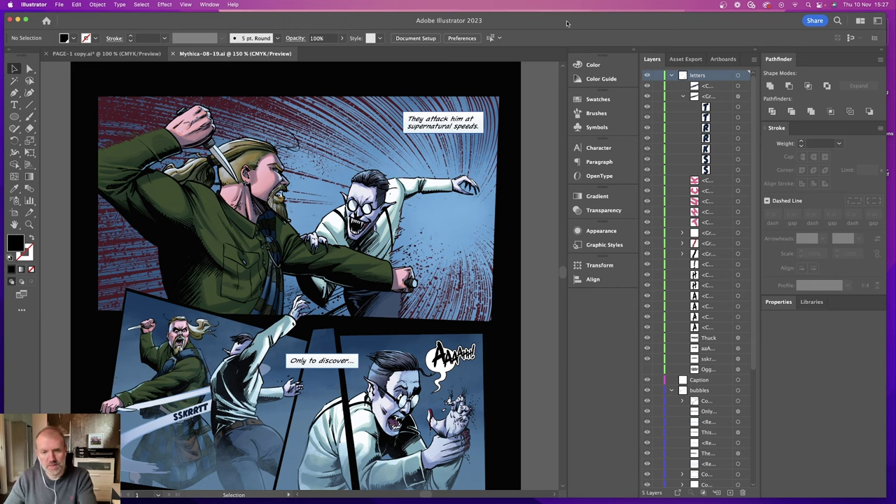
Examine the outlined scream lettering in the last panel's balloon on the Mythica page up close
click(454, 358)
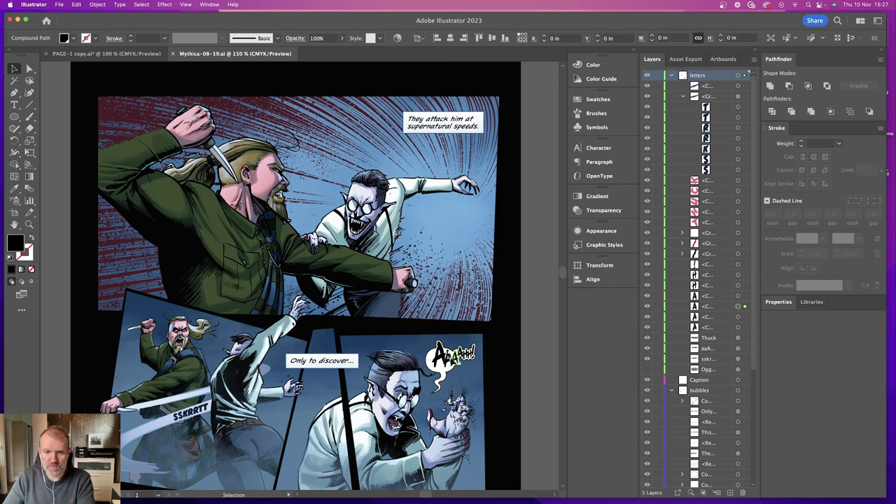
key(super+equal)
key(super+equal)
key(super+equal)
key(super+equal)
key(super+minus)
scroll(451, 362, down, 3)
scroll(451, 362, left, 4)
click(468, 317)
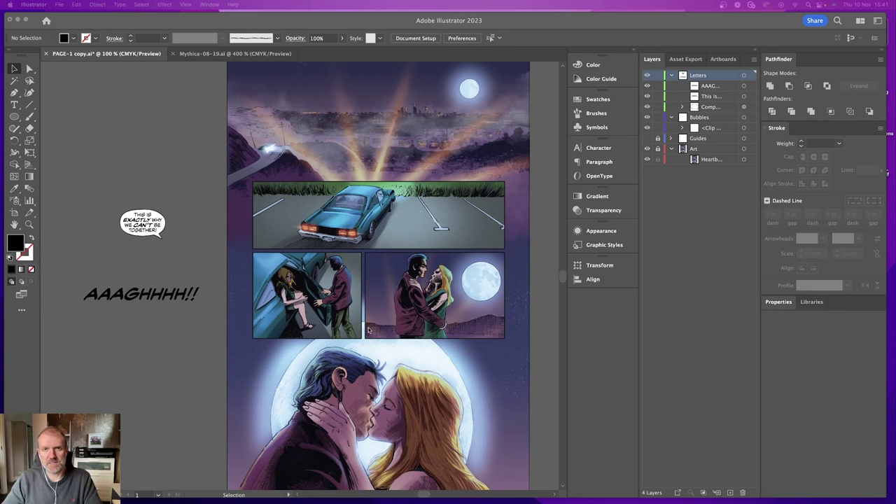
On the PAGE-1 copy document, move the AAAGHHHH!! lettering slightly further down the pasteboard
click(136, 299)
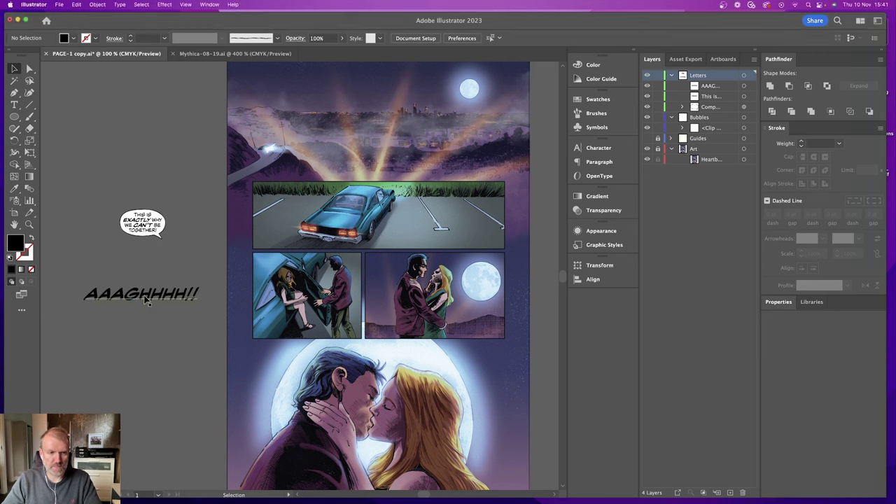
click(147, 300)
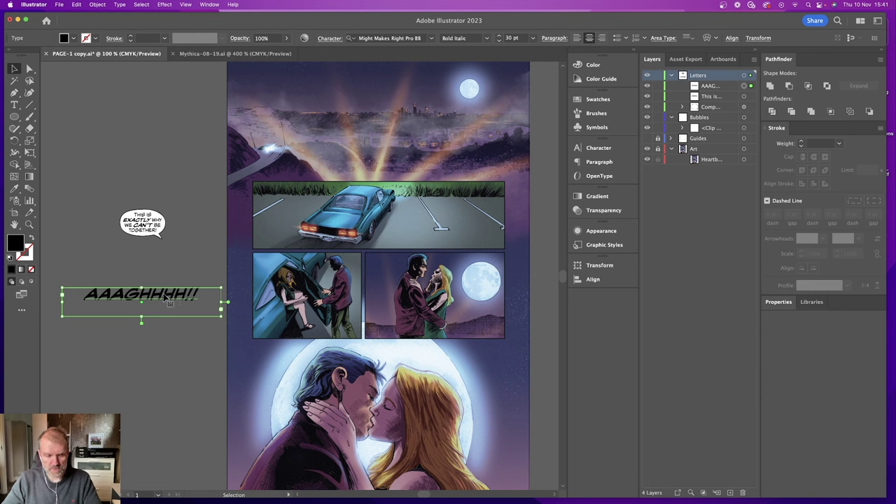
drag(168, 299, 165, 332)
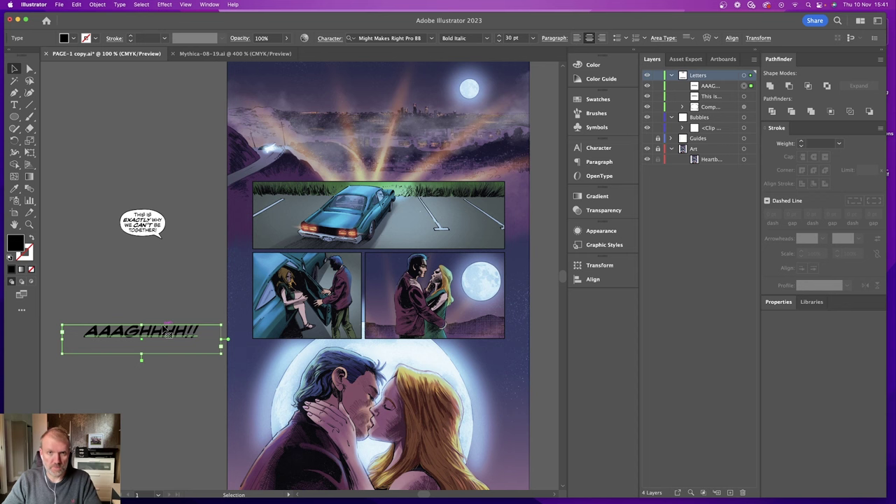
scroll(166, 329, down, 3)
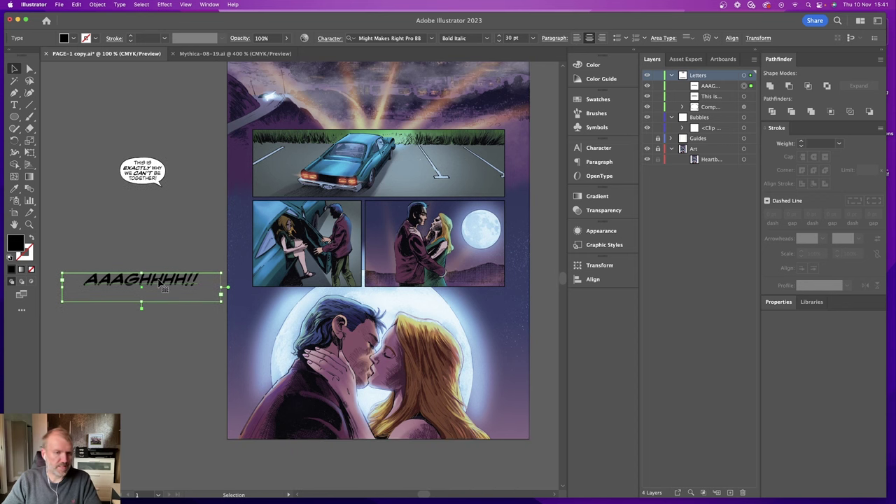
Inspect the balloon's dialogue text and the HHHH characters of the still editable AAAGHHHH!! text
click(139, 173)
scroll(140, 173, up, 3)
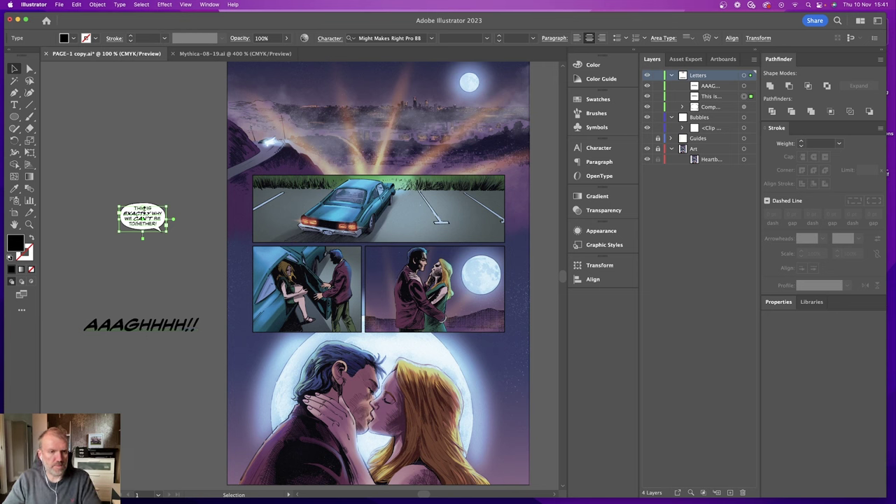
click(148, 324)
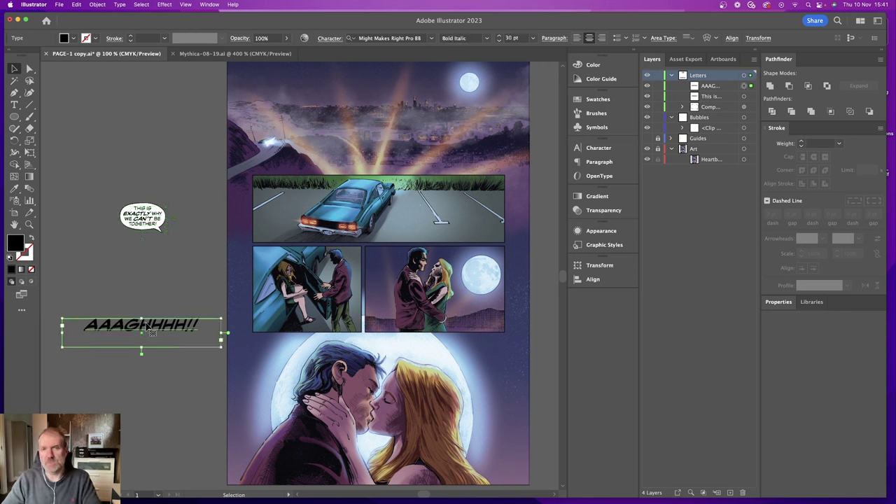
scroll(153, 331, right, 1)
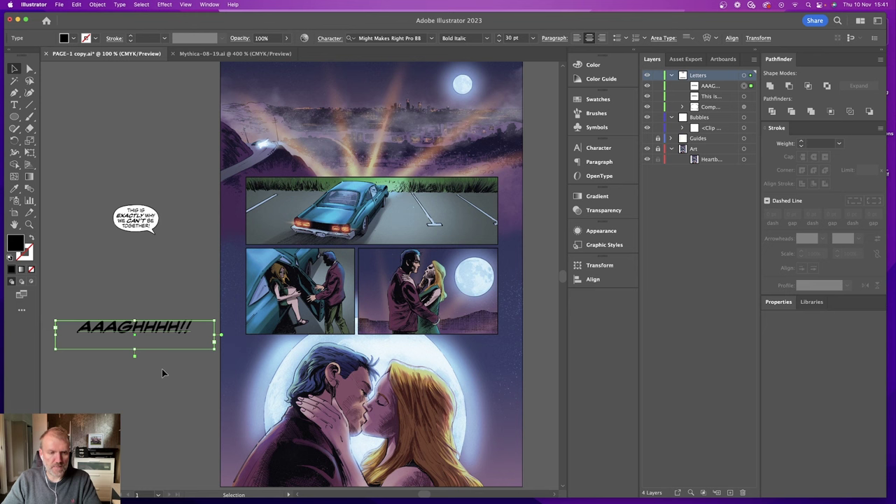
double_click(154, 334)
drag(179, 328, 132, 328)
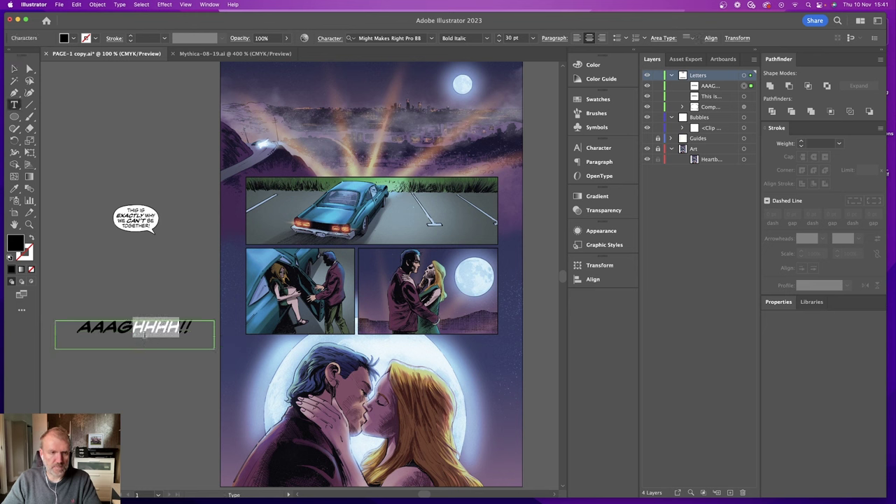
key(Escape)
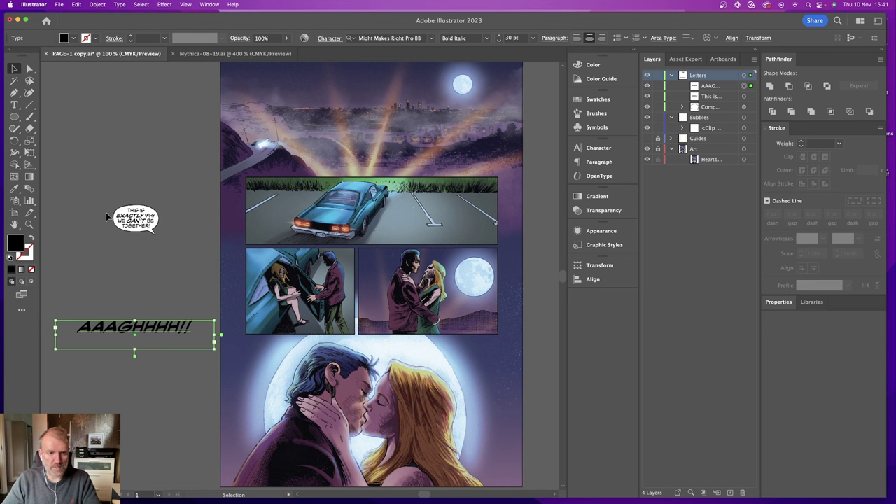
Convert the AAAGHHHH!! text to outlines and deselect it
click(121, 5)
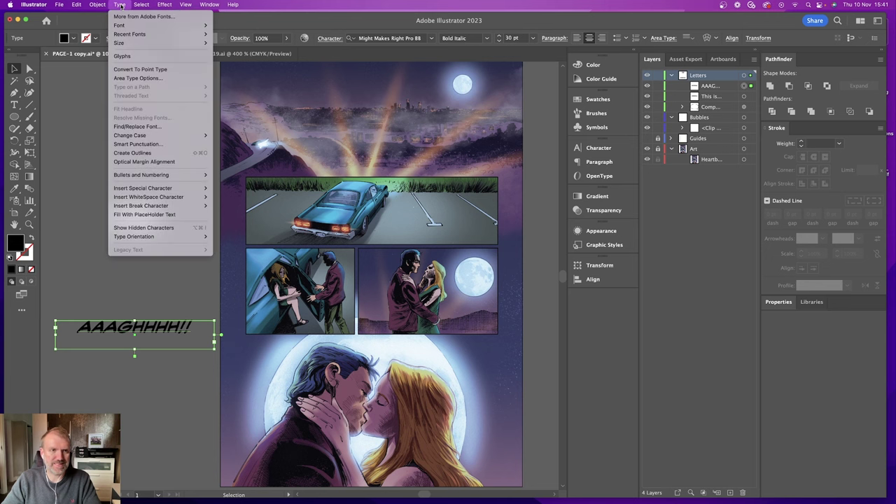
click(141, 153)
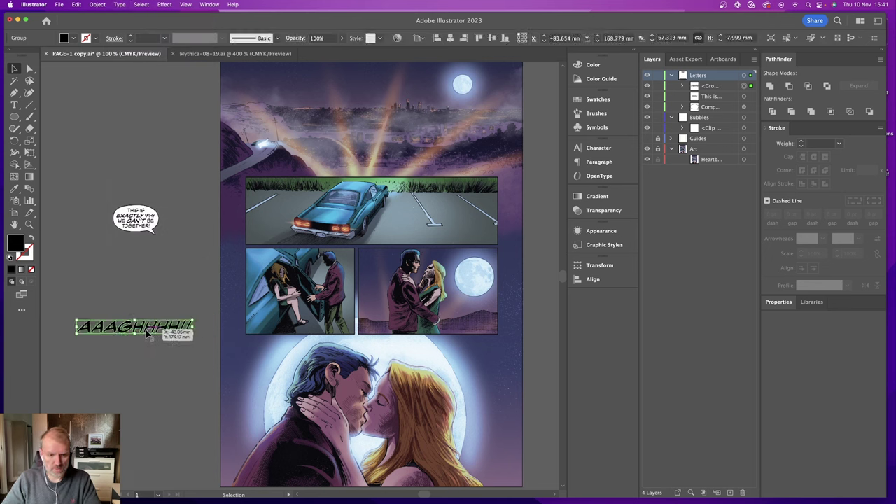
scroll(146, 335, left, 6)
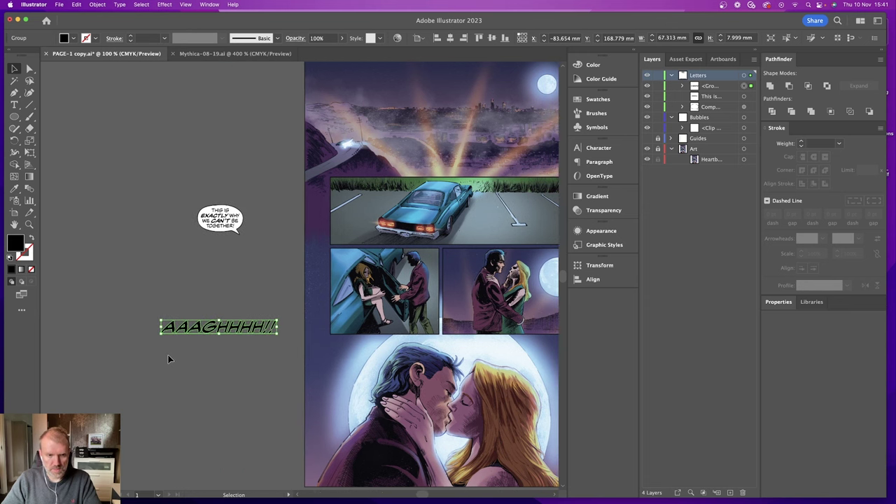
click(168, 359)
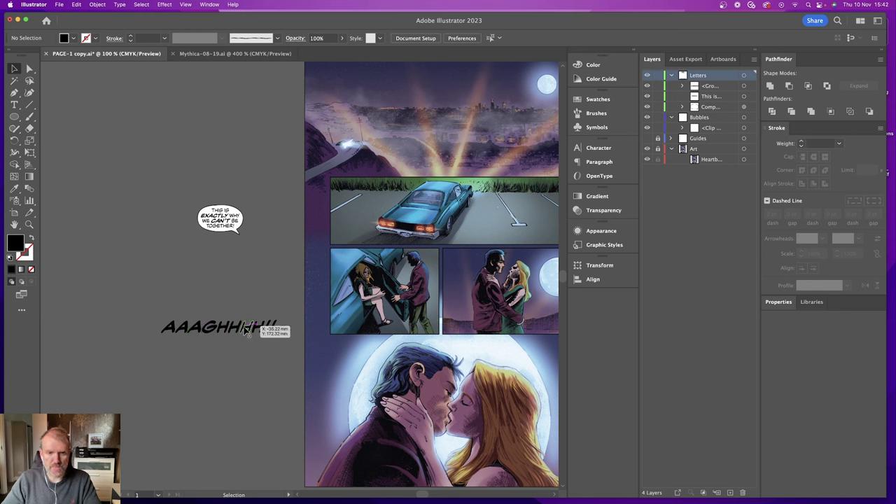
Apply the Trim pathfinder to the outlined AAAGHHHH!! lettering
click(199, 329)
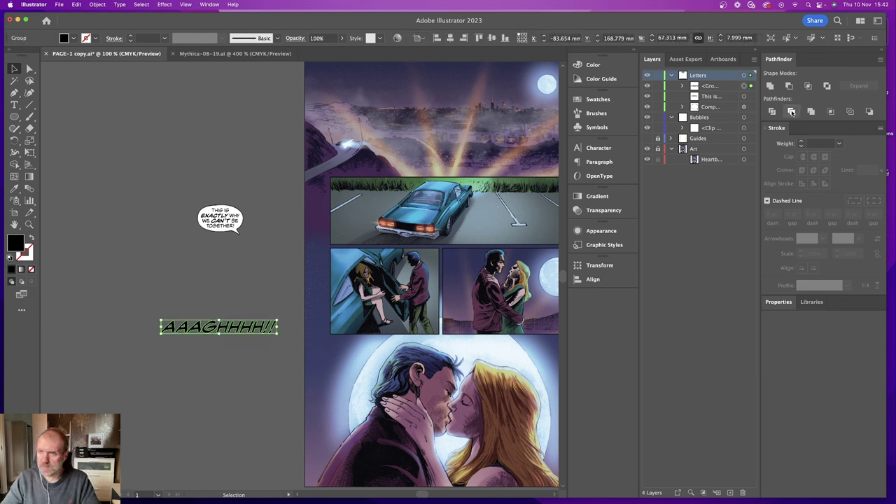
click(792, 112)
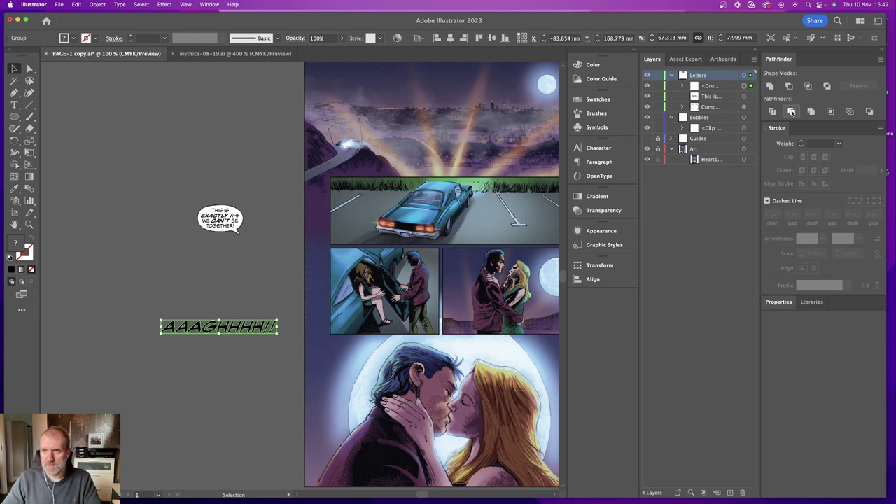
drag(171, 339, 243, 334)
click(213, 344)
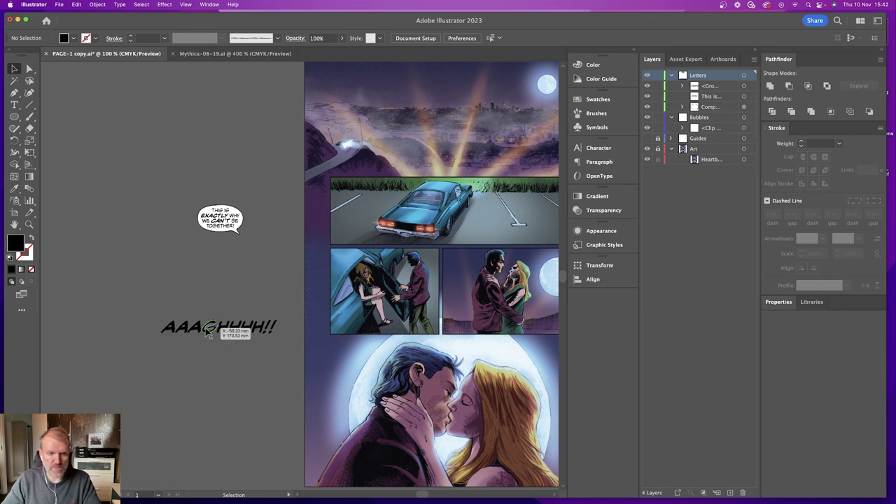
Rotate the AAAGHHHH!! lettering so it rises slightly toward the exclamation marks and enlarge it to about 95 mm wide
click(274, 330)
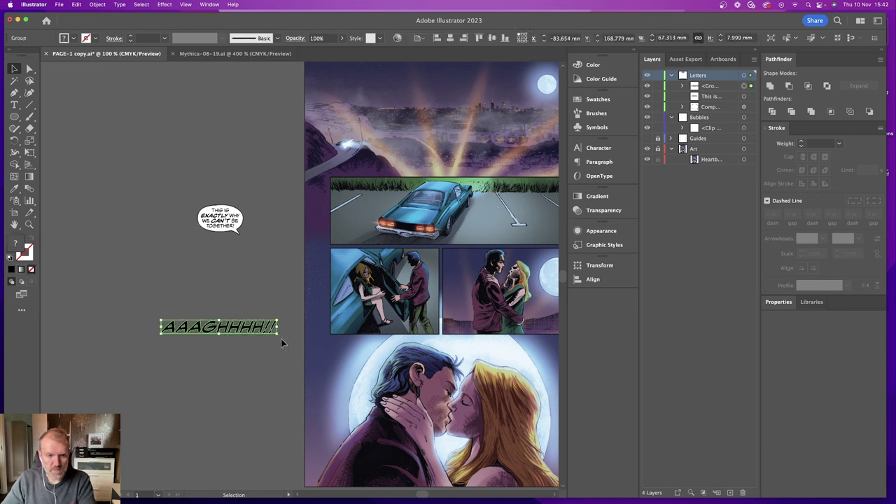
drag(281, 339, 283, 334)
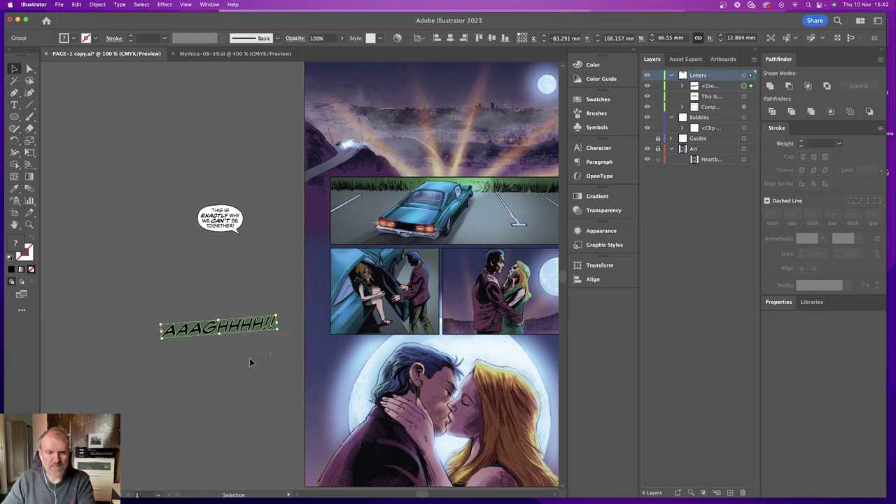
drag(164, 339, 116, 372)
click(207, 371)
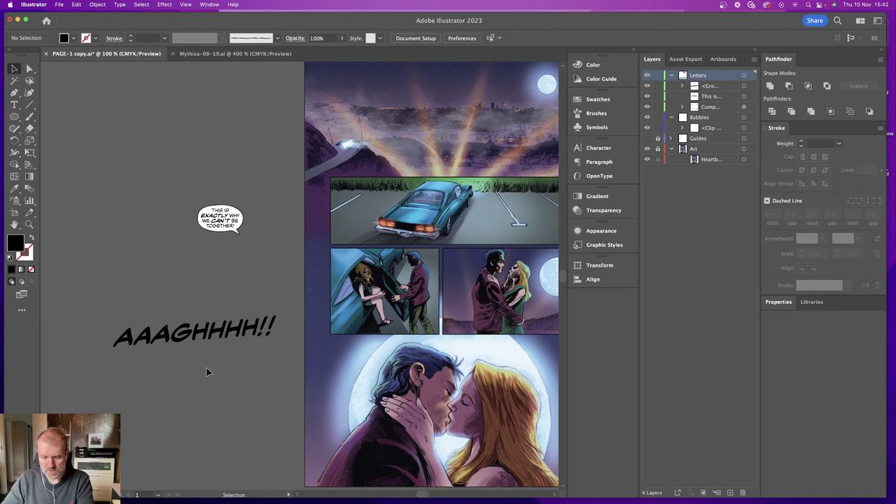
scroll(206, 372, left, 3)
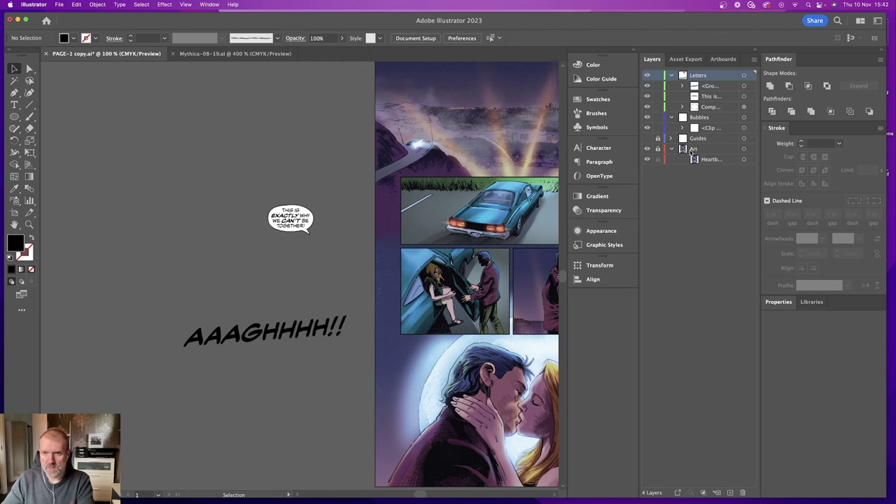
Unlock the Art layer, reduce its opacity so the page artwork looks faded, and lock it again
click(657, 149)
click(744, 149)
click(391, 39)
drag(390, 51, 378, 52)
click(657, 149)
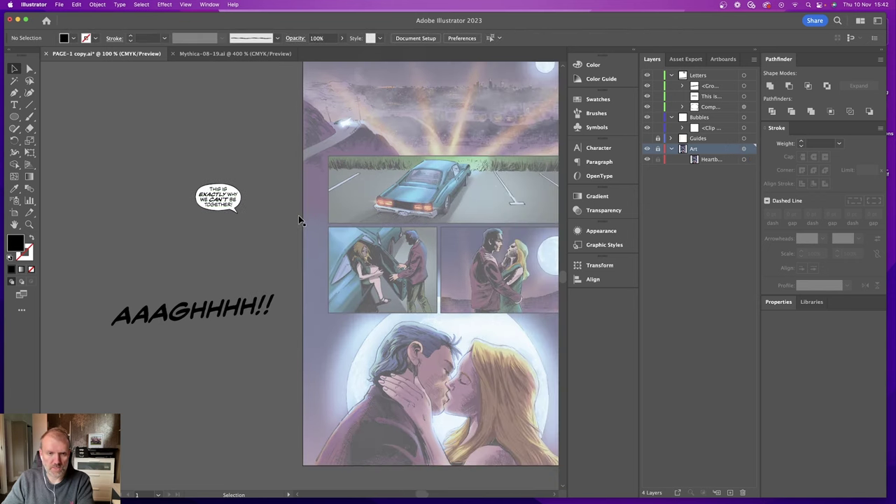
Reposition the AAAGHHHH!! lettering beside the page's bottom panel and ungroup it into separate letters
scroll(303, 221, right, 3)
scroll(303, 221, down, 1)
drag(124, 321, 148, 364)
click(186, 394)
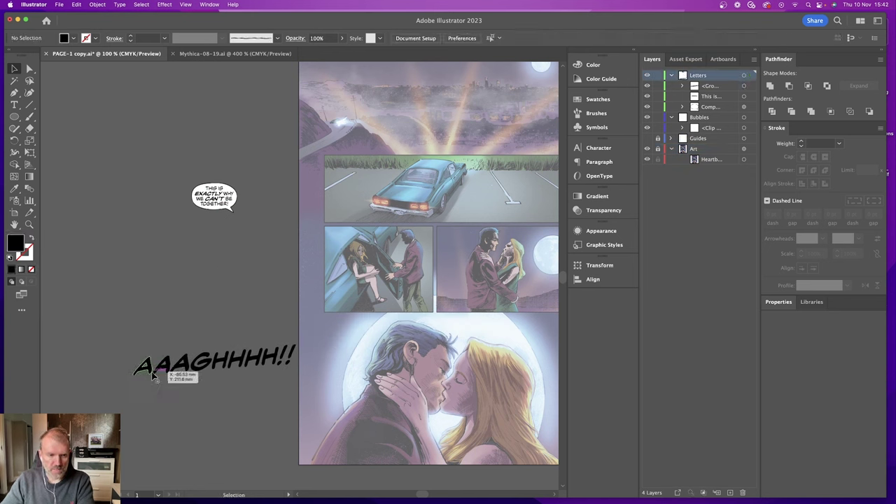
drag(155, 375, 140, 346)
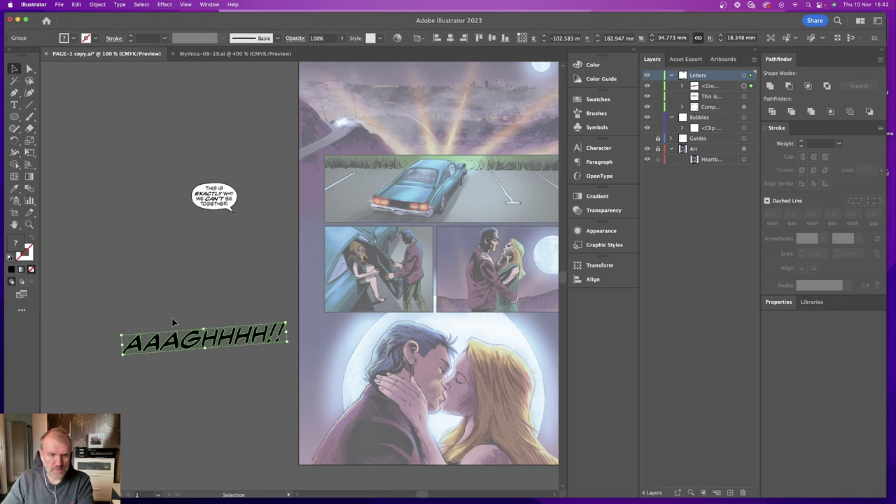
click(98, 5)
click(133, 66)
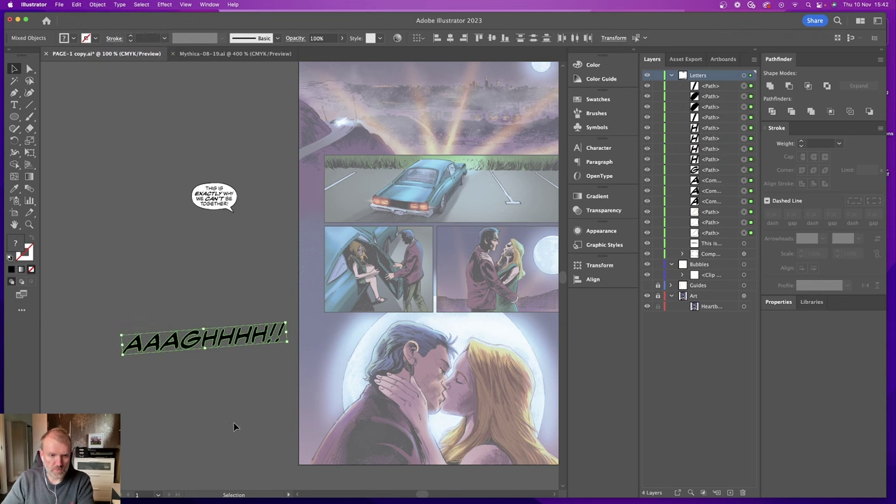
Move the first A down and left, away from the other letters, and delete the leftover unfilled shape at its original spot
click(132, 346)
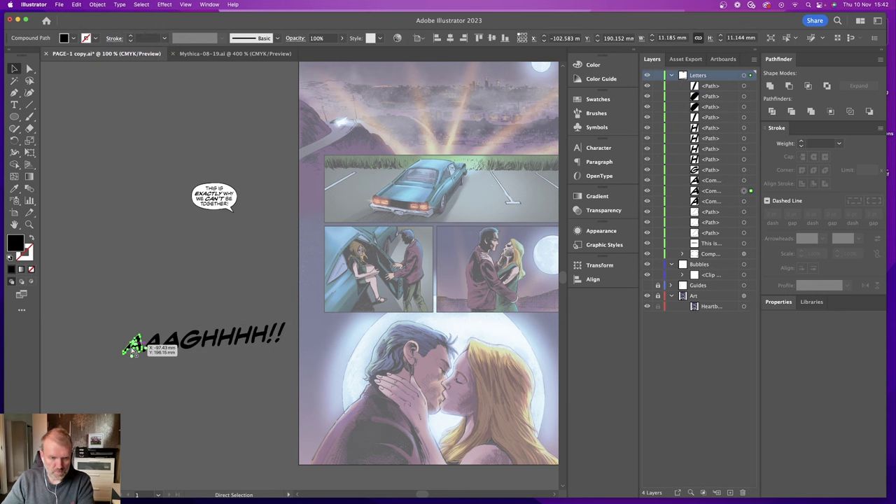
key(super+equal)
key(super+equal)
key(super+equal)
key(super+equal)
drag(287, 289, 235, 338)
key(super+z)
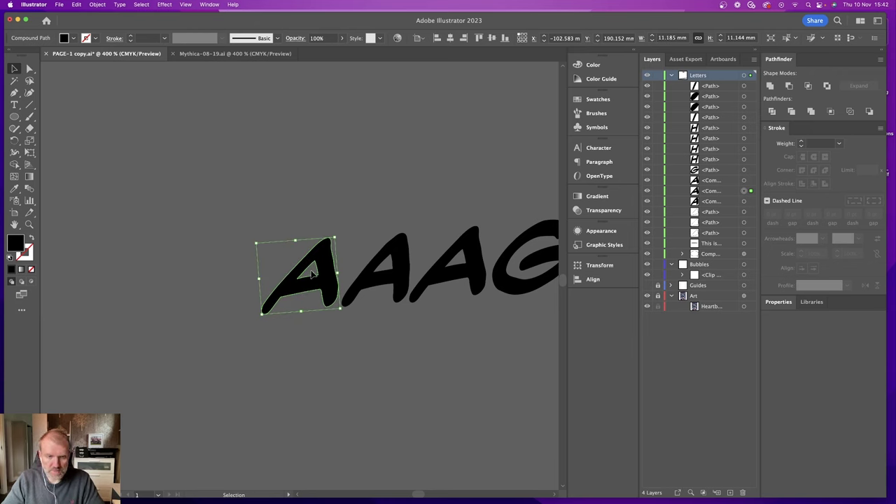
drag(326, 293, 267, 355)
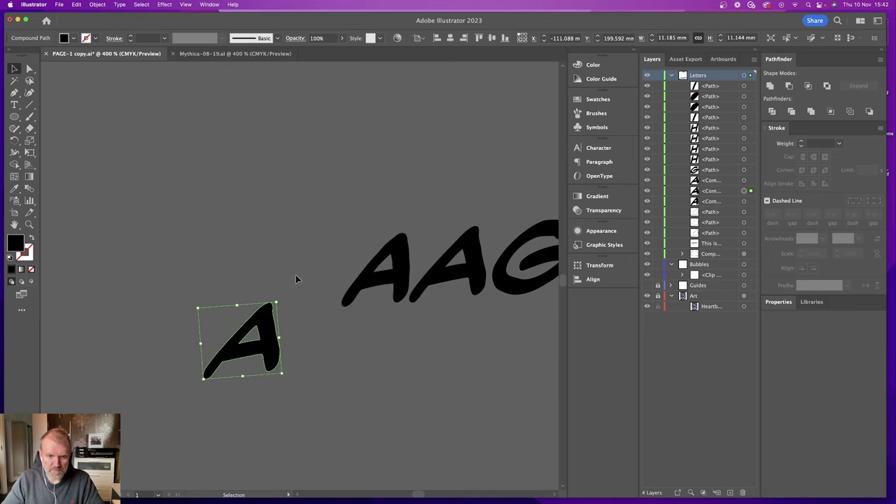
drag(297, 262, 313, 278)
key(Delete)
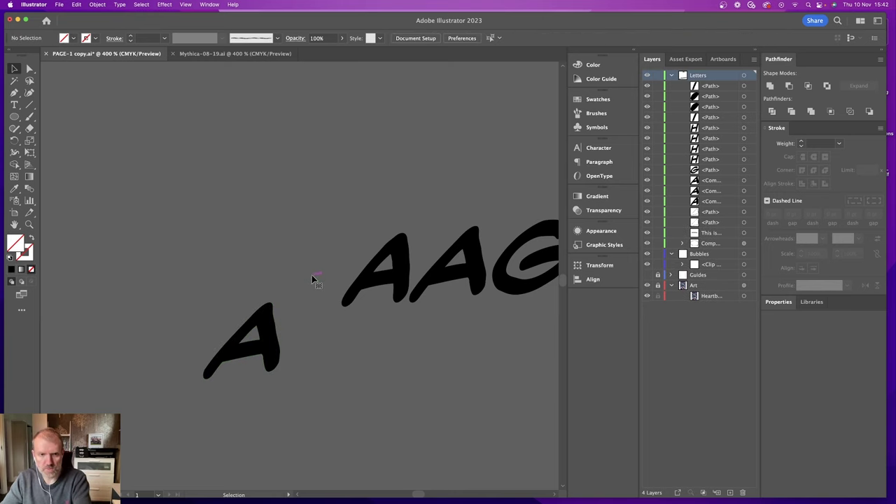
Select all the scream letters and move them from the pasteboard onto the page, across the couple-by-the-car panel
click(268, 355)
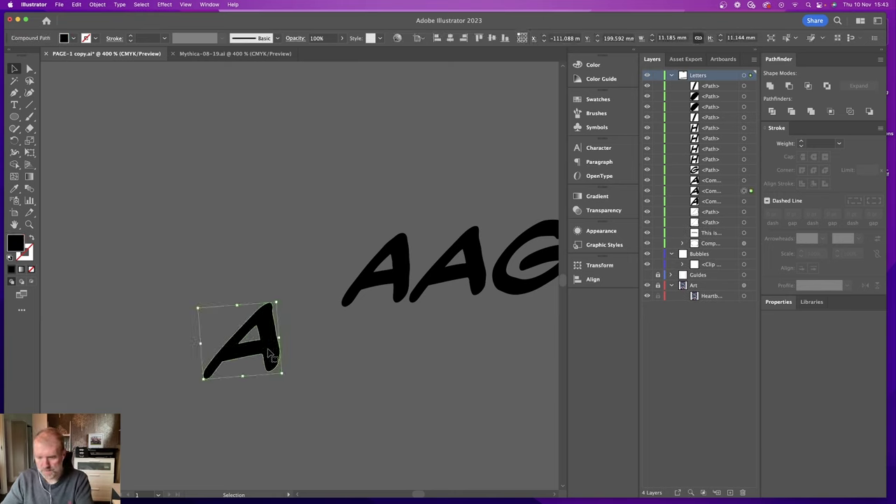
key(super+minus)
key(super+minus)
key(super+minus)
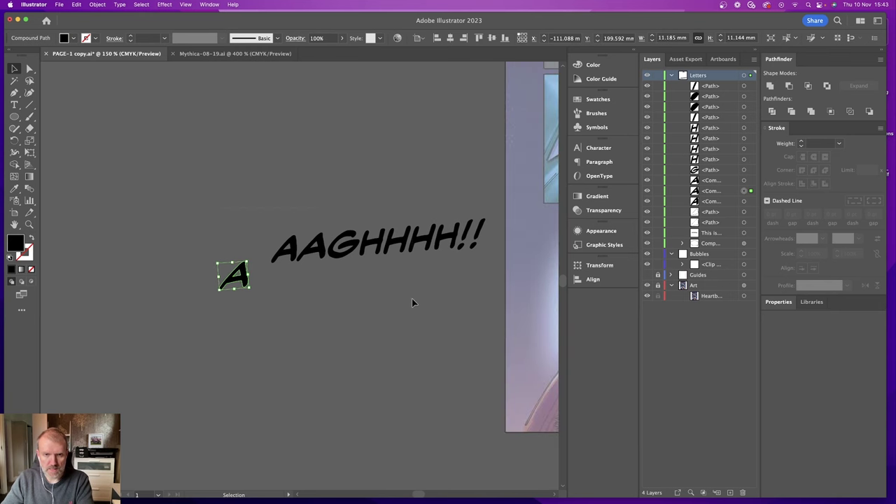
drag(489, 333, 496, 337)
scroll(495, 338, right, 5)
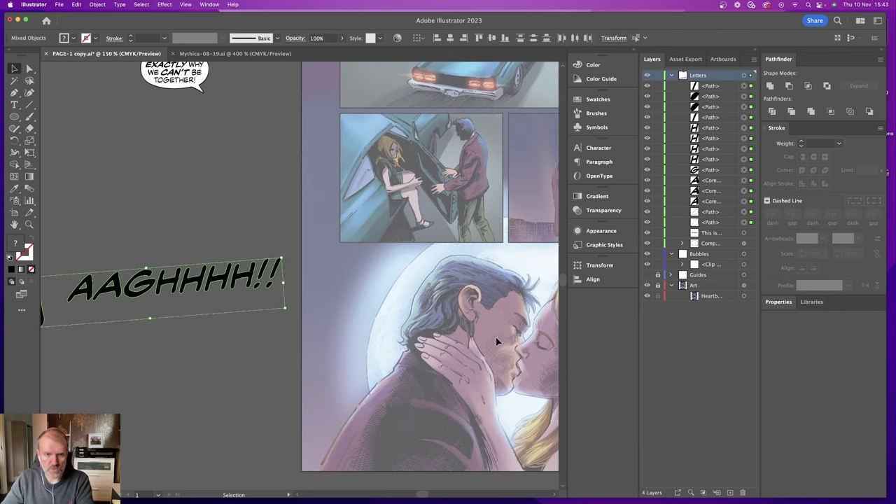
drag(219, 291, 480, 217)
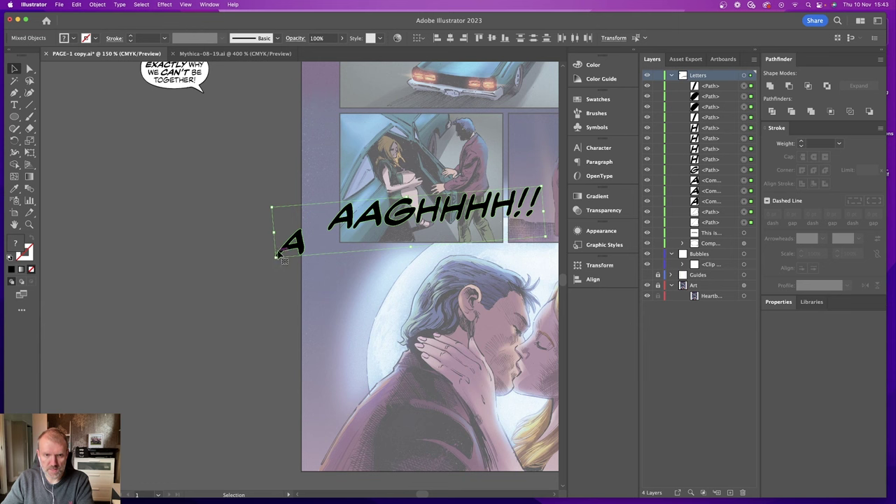
Move the first A down into the upper left of the kissing panel and enlarge it
drag(306, 258, 383, 282)
click(225, 303)
click(353, 233)
Enlarge the second A and move it down beside the first A in the kissing panel
click(397, 213)
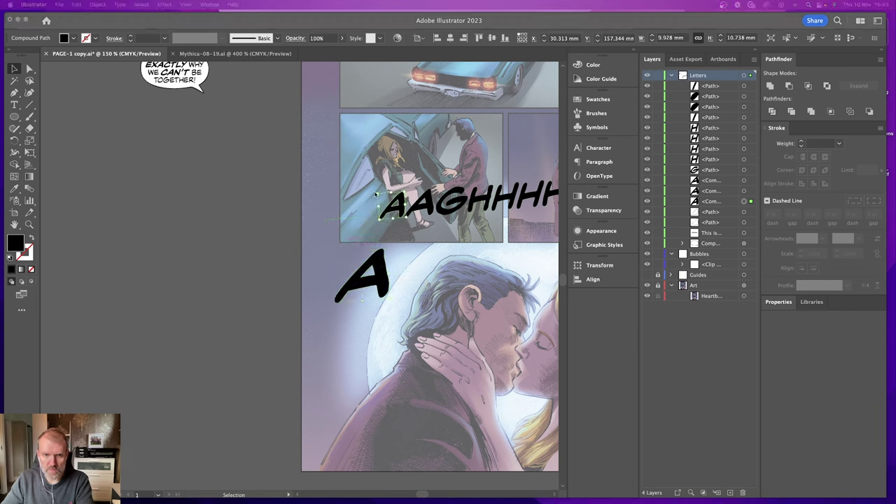
click(271, 196)
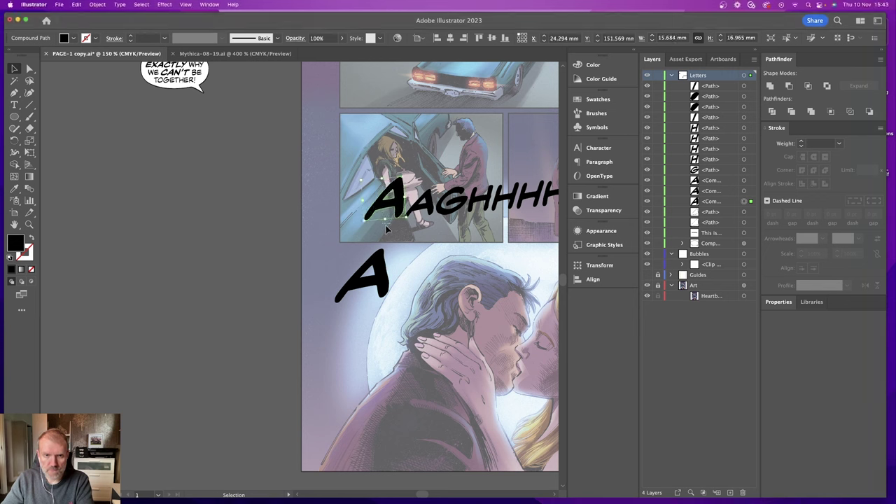
drag(382, 202, 393, 261)
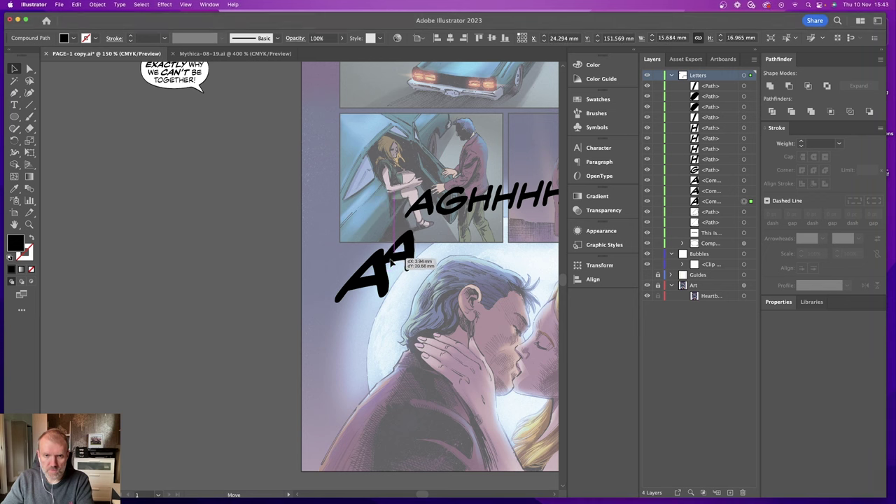
click(396, 209)
Place the third A after the other two and shift the second A lower so the three letters are staggered
click(424, 208)
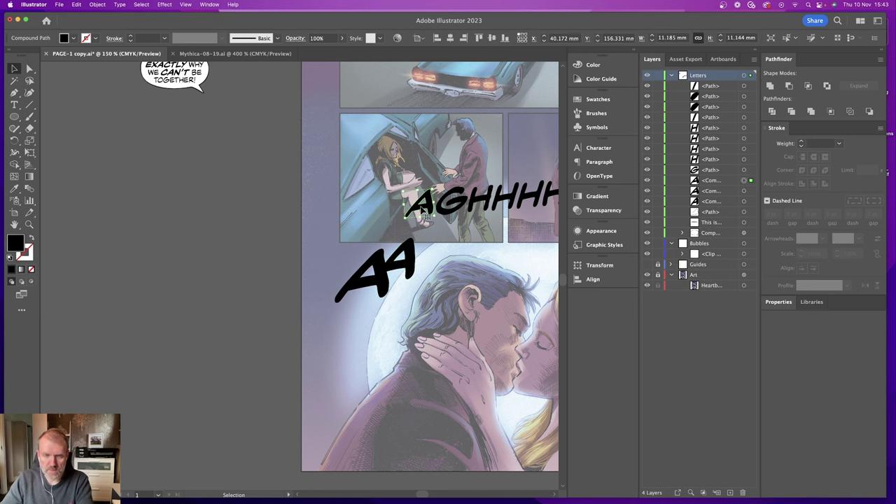
scroll(424, 208, right, 2)
drag(369, 208, 407, 251)
drag(352, 259, 353, 285)
click(394, 250)
drag(395, 250, 383, 285)
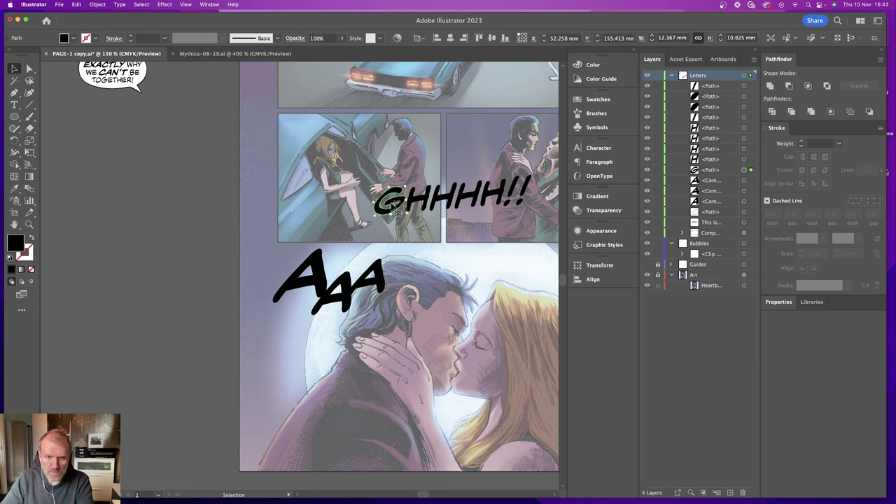
Bring the G down beside the third A, enlarge it slightly, and place the first H after it
drag(397, 211, 410, 300)
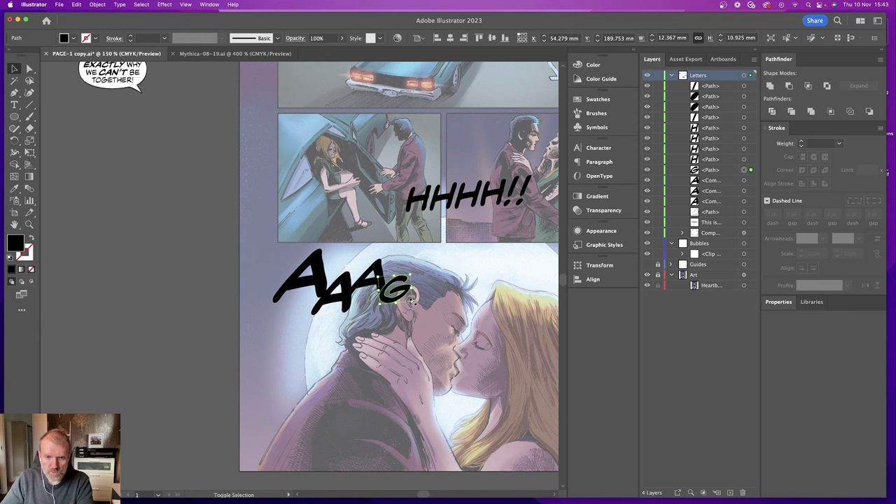
drag(413, 301, 418, 308)
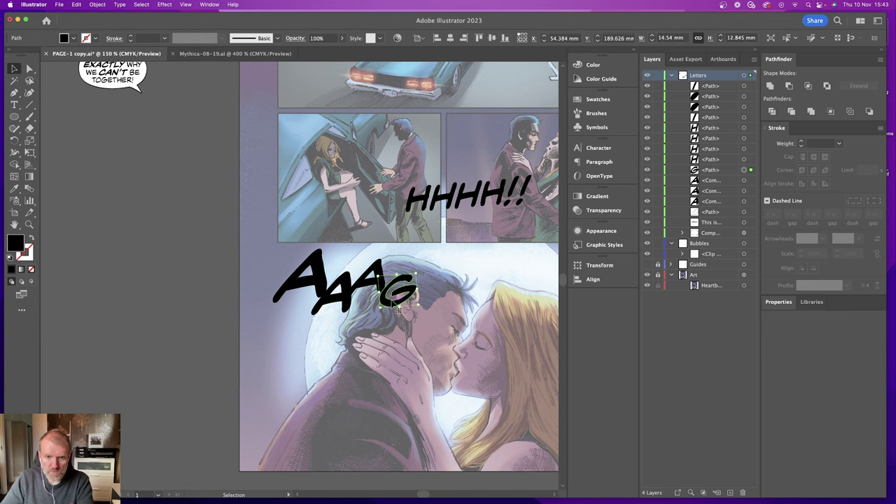
click(405, 187)
drag(414, 198, 430, 279)
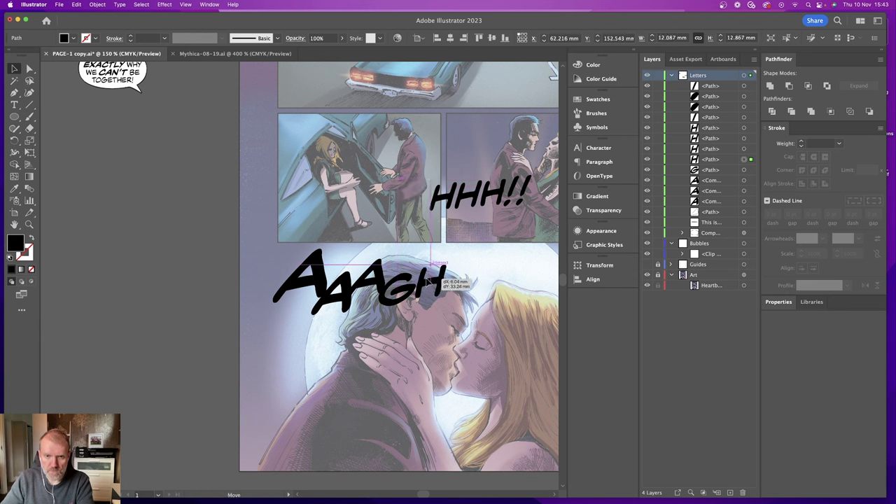
Move the remaining three H letters down one by one after the first H, staggering their heights along the scream
click(451, 191)
drag(451, 192, 457, 287)
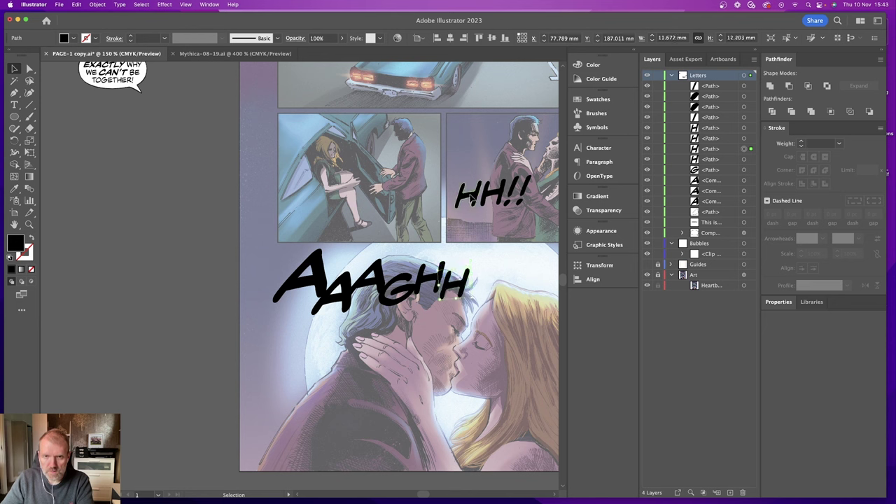
click(470, 196)
drag(471, 197, 488, 276)
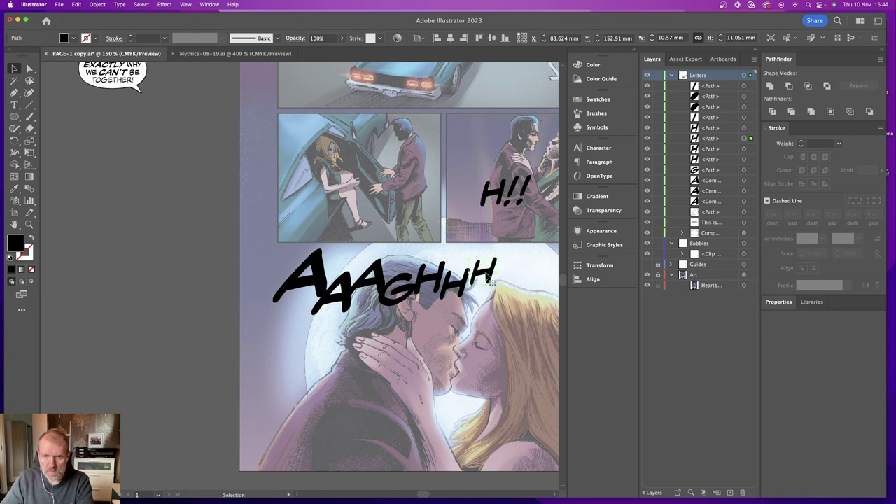
click(487, 191)
drag(477, 181, 492, 281)
key(Left)
Select both exclamation marks with their dots and place them at the end of the scream lettering in the kissing panel
drag(535, 213, 503, 180)
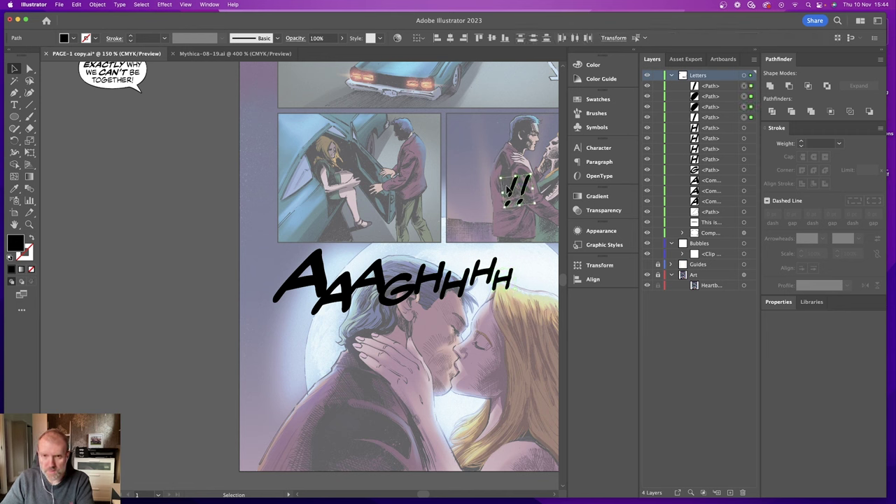
drag(500, 179, 493, 173)
scroll(492, 180, right, 3)
click(492, 181)
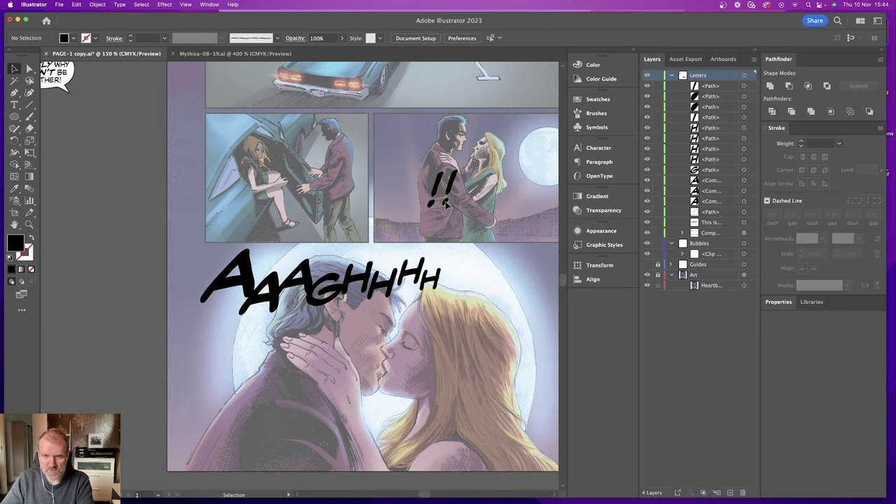
click(465, 195)
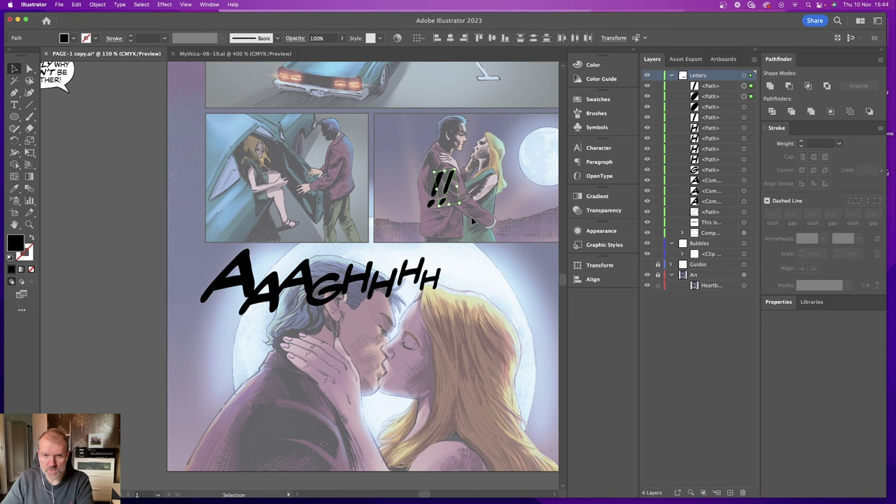
drag(471, 217, 416, 162)
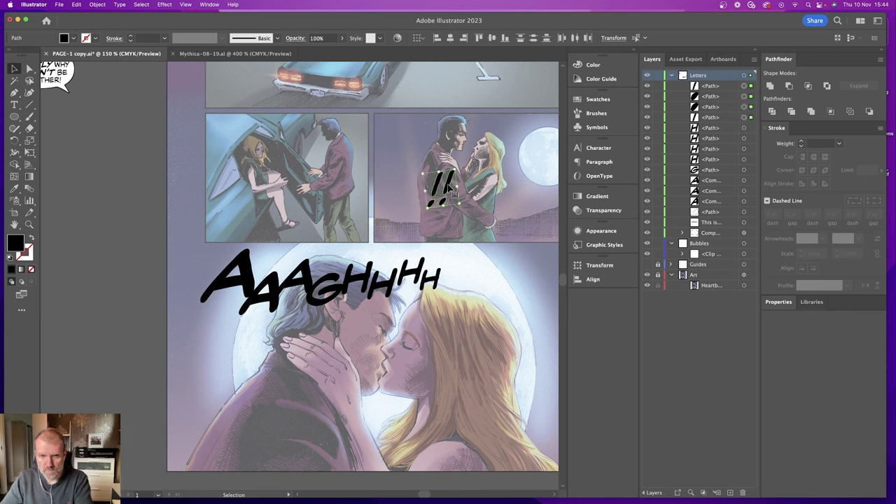
drag(453, 193, 465, 265)
click(485, 267)
click(457, 275)
click(453, 290)
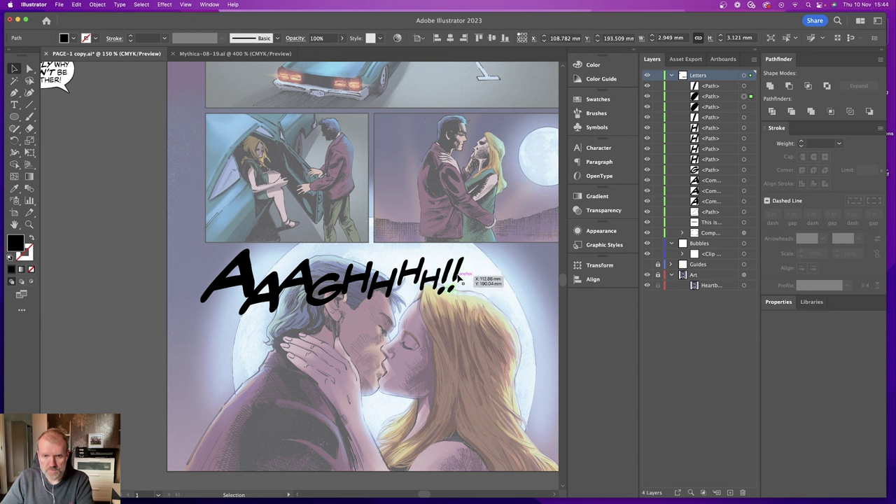
click(456, 271)
click(488, 294)
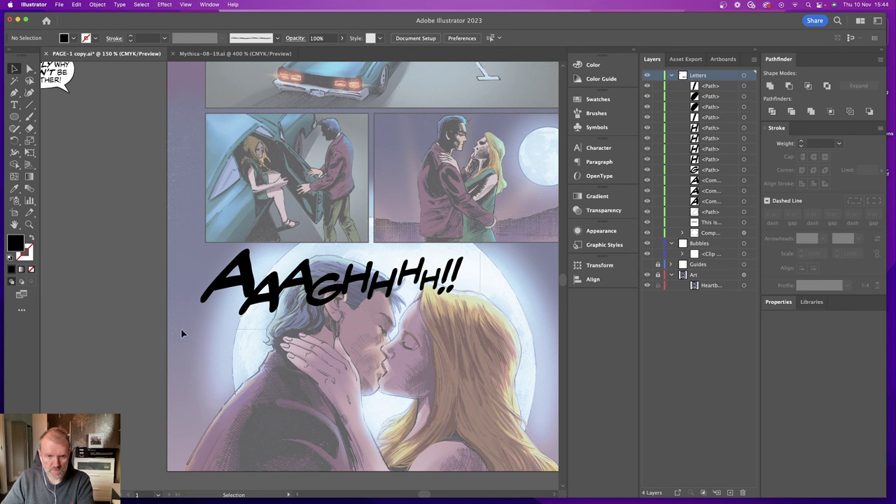
Select the whole scream lettering, scale it down toward the kissing panel's upper left corner, and rotate it slightly
drag(180, 328, 180, 329)
drag(464, 316, 435, 303)
drag(428, 248, 387, 259)
drag(350, 288, 346, 265)
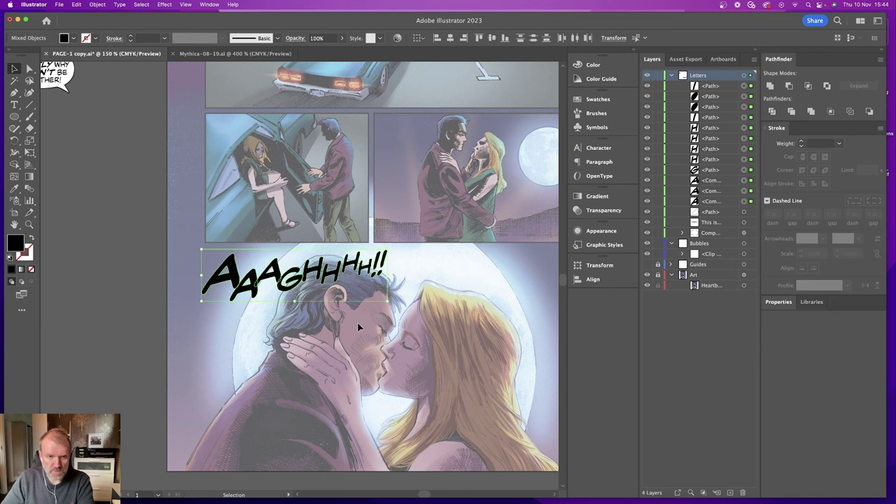
scroll(325, 310, left, 3)
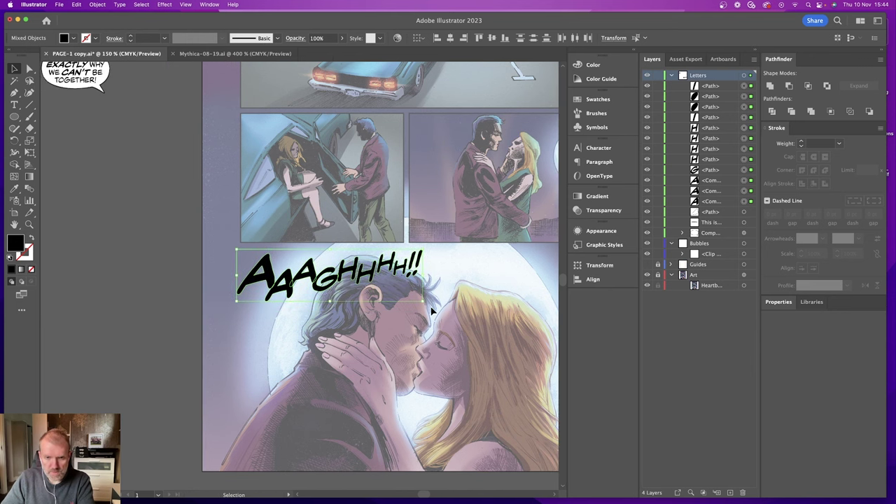
drag(427, 301, 430, 301)
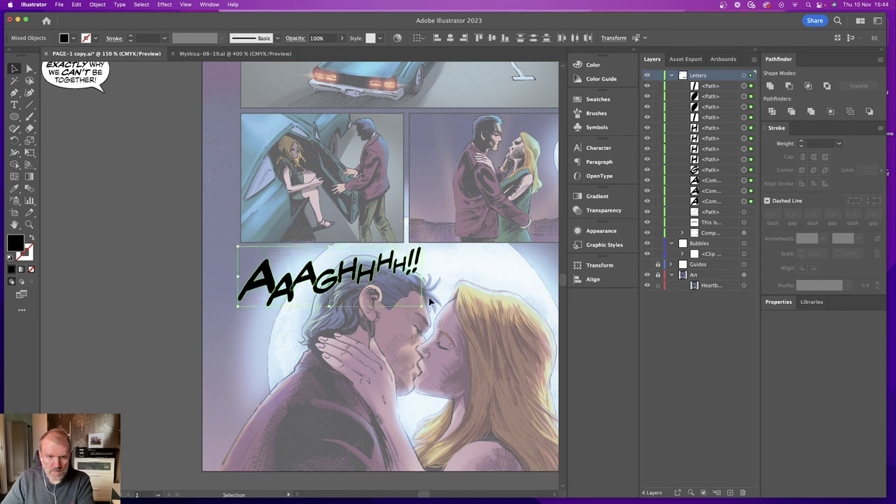
click(399, 359)
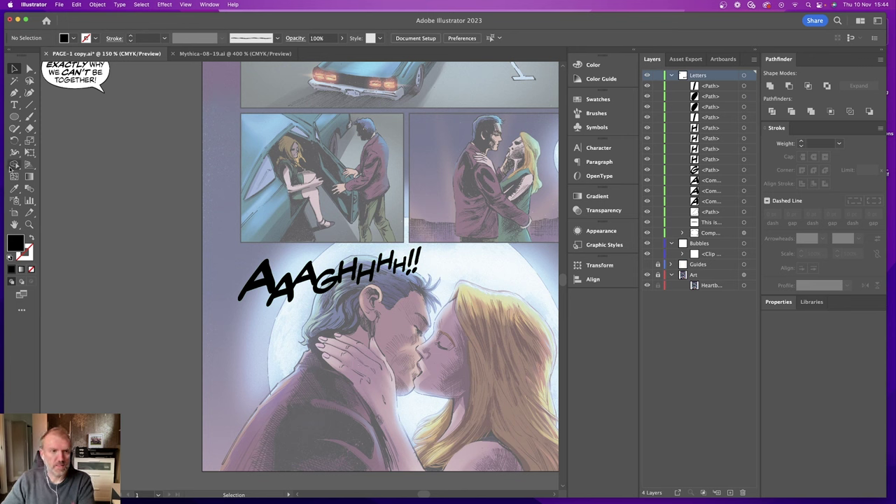
Draw a white-filled (ffffff) ellipse about 56 by 30 mm on the Bubbles layer behind the scream lettering
click(14, 117)
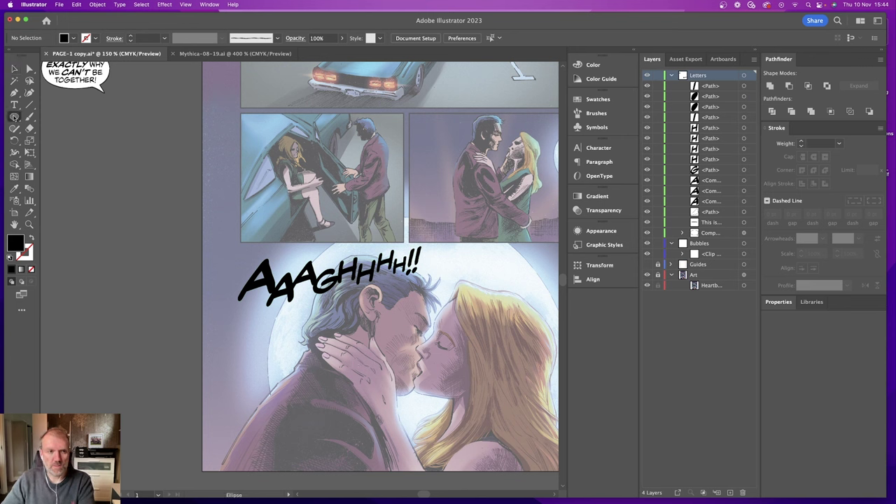
click(743, 243)
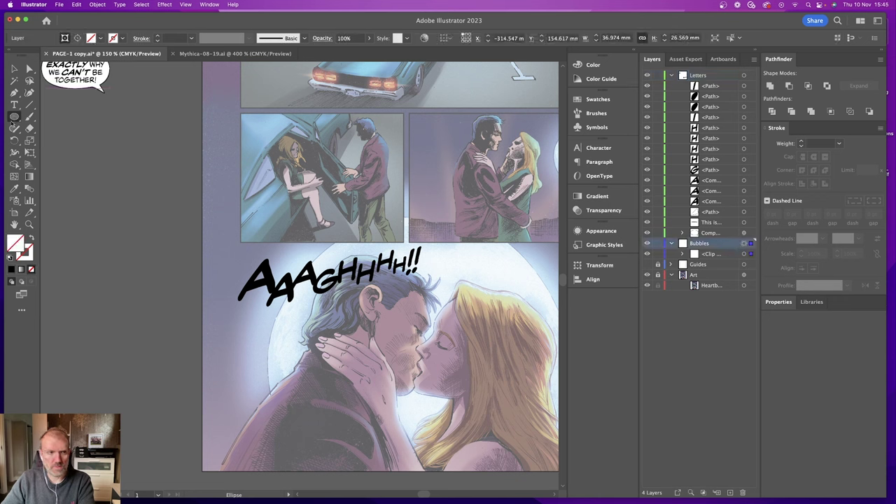
double_click(22, 245)
drag(565, 268, 440, 326)
click(453, 207)
drag(453, 207, 434, 191)
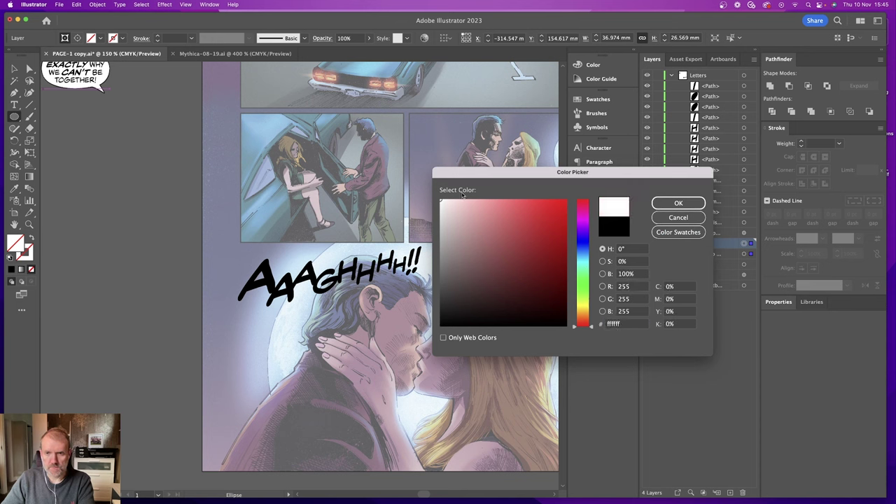
click(678, 203)
drag(275, 238, 419, 314)
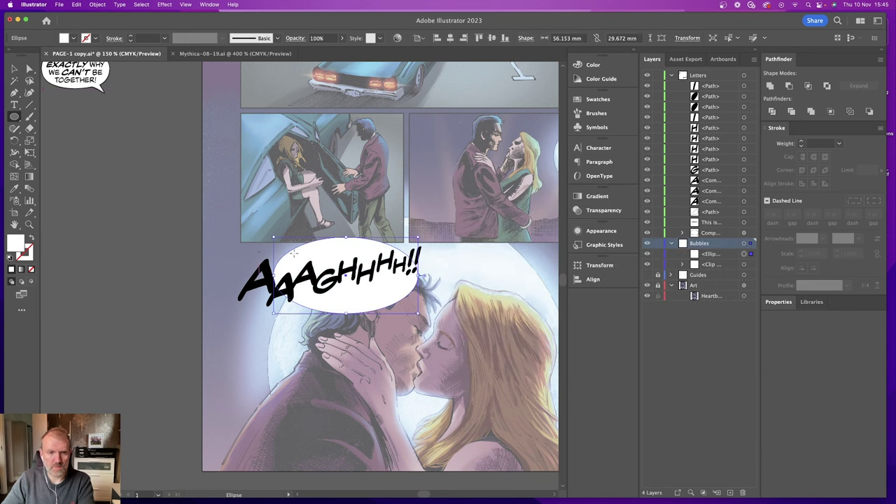
Shrink the white ellipse to about 26 by 18 mm and position it behind the first A letters
click(14, 68)
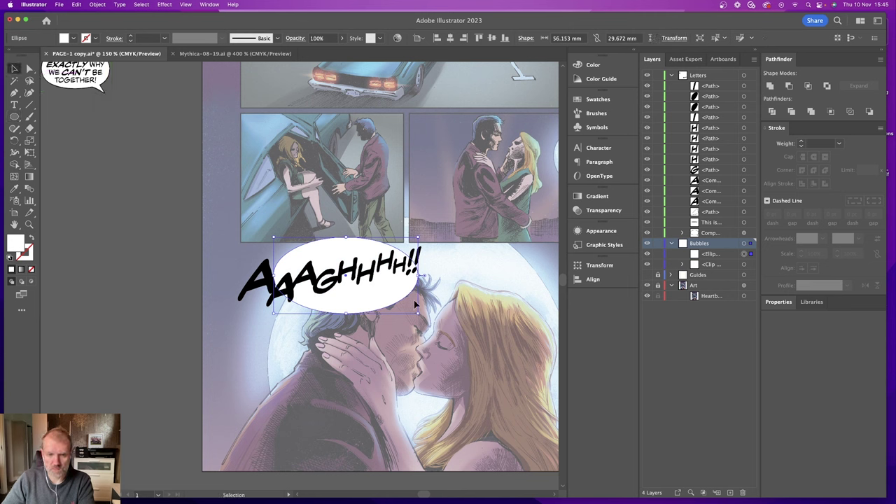
drag(419, 315, 339, 287)
drag(313, 252, 282, 278)
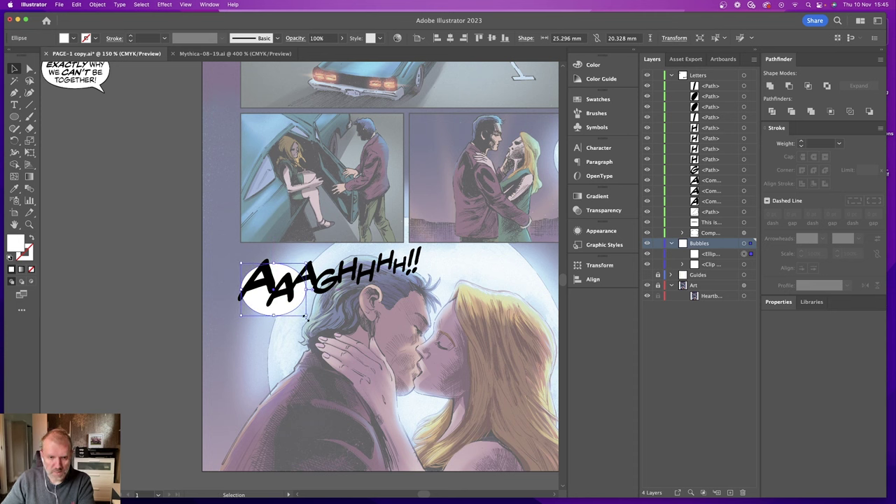
drag(305, 316, 304, 312)
click(259, 339)
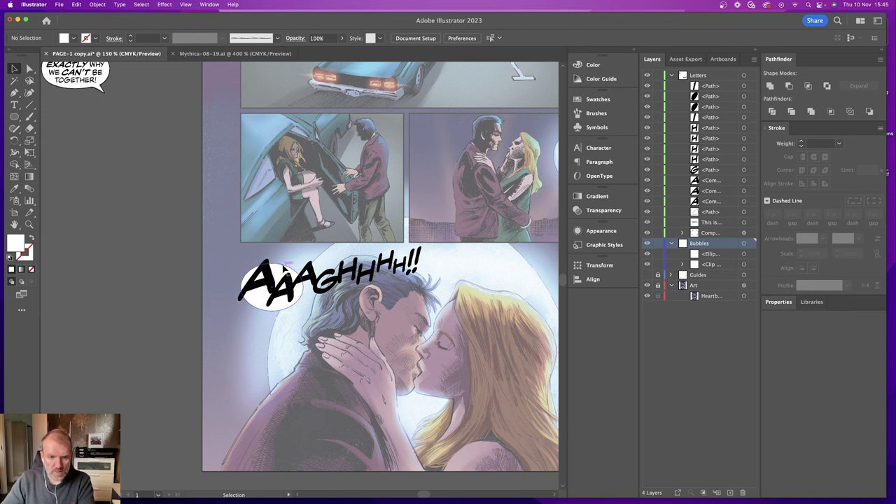
click(294, 276)
drag(305, 287, 307, 287)
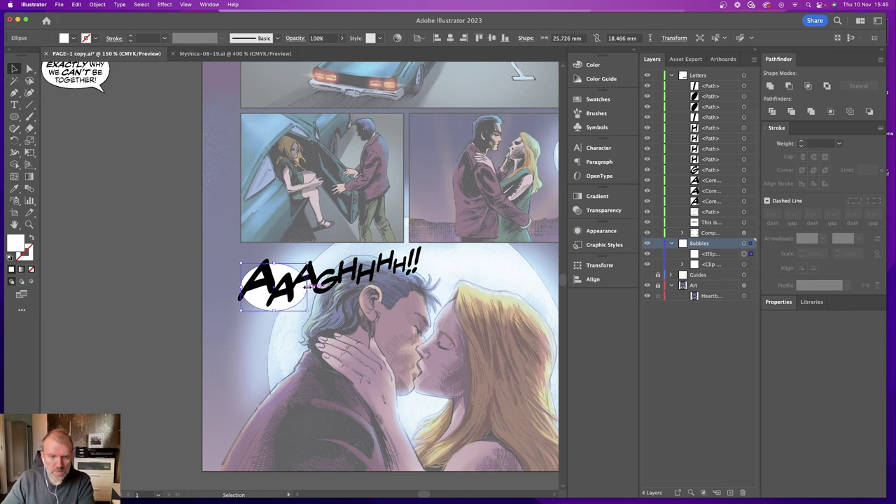
click(170, 325)
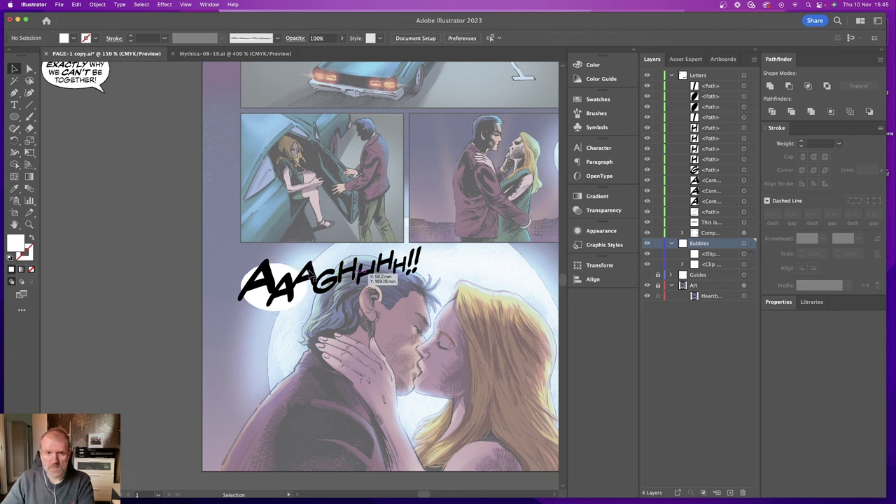
Draw a curved white balloon tail with the Pen tool, sweeping from the ellipse out past the page's left edge
click(14, 93)
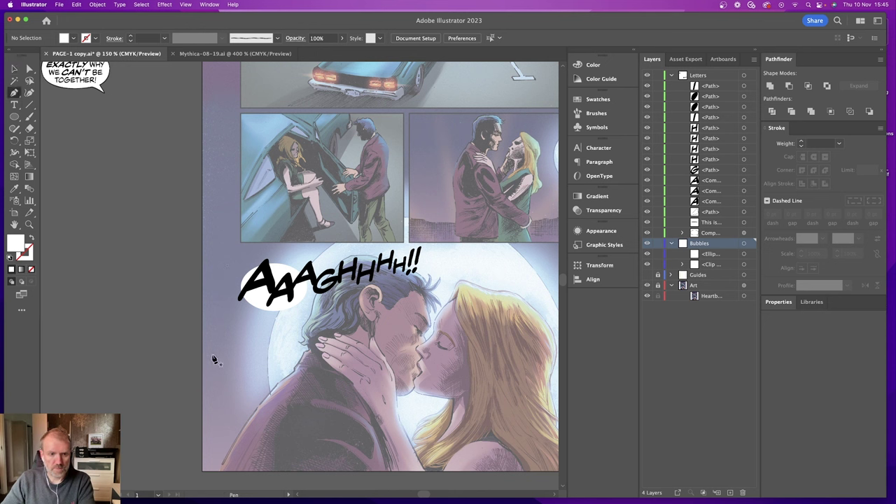
click(181, 344)
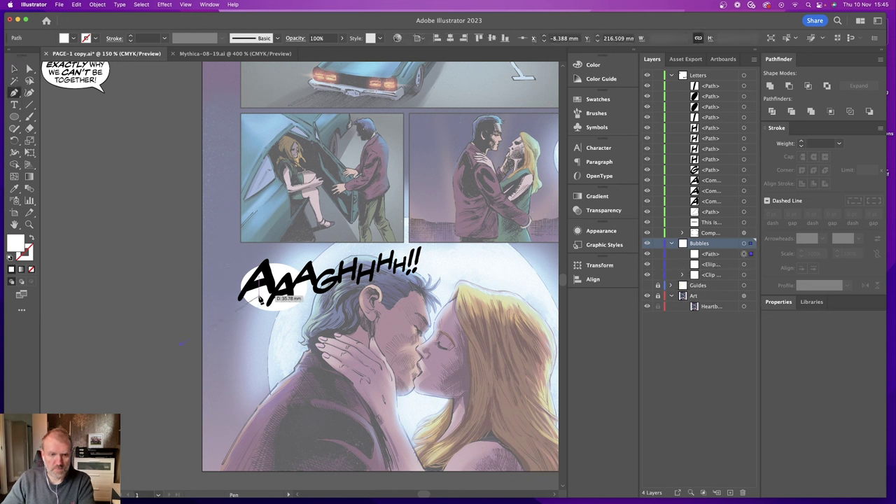
drag(259, 296, 300, 249)
drag(258, 294, 231, 339)
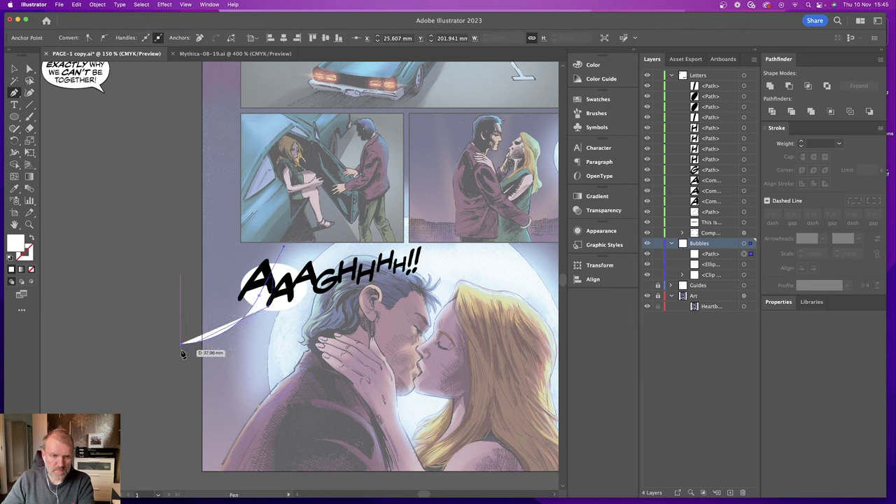
drag(180, 350, 123, 349)
click(180, 345)
click(15, 70)
click(109, 221)
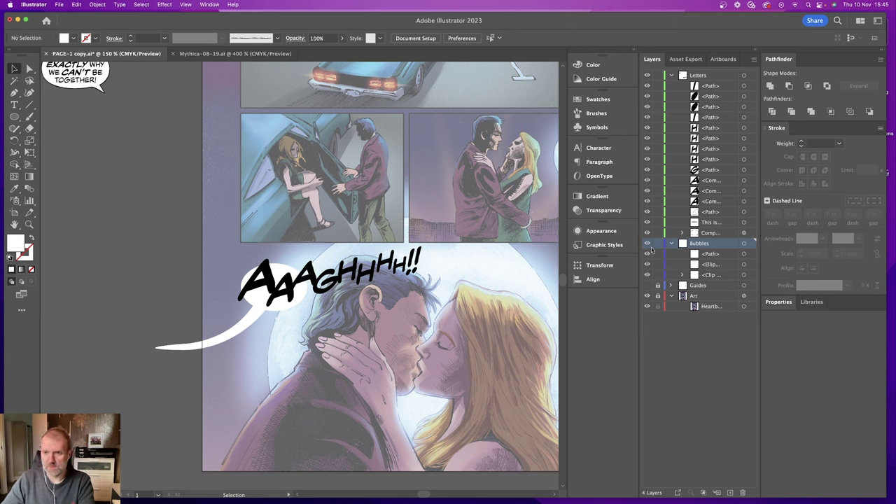
Group all the scream letters, and lock and hide the Bubbles layer
drag(481, 228, 208, 311)
click(766, 111)
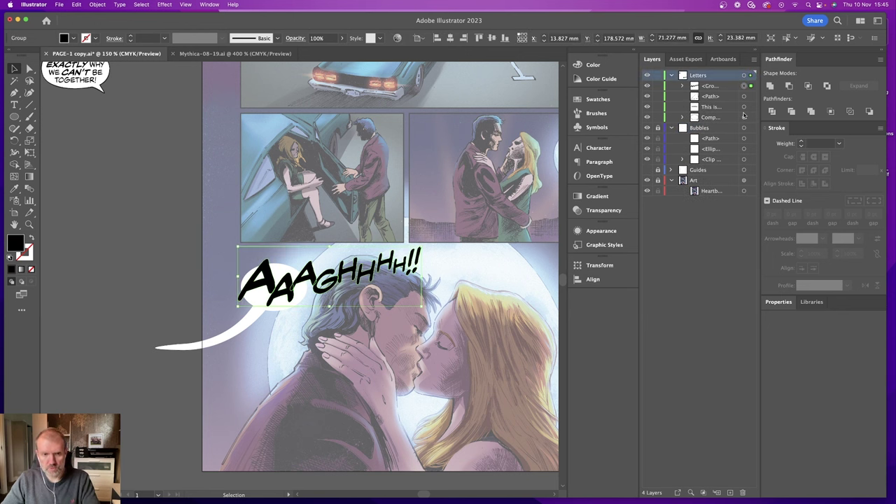
click(647, 129)
click(720, 87)
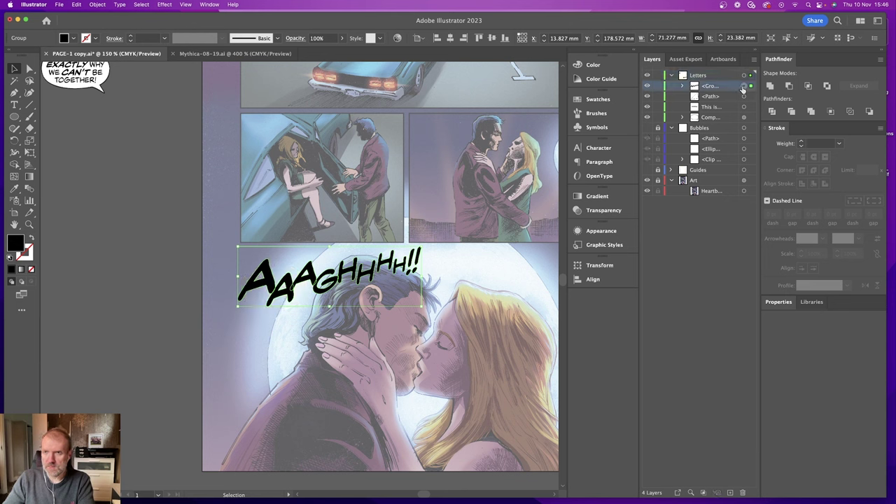
Show and unlock the Bubbles layer, and duplicate the scream lettering group in place
click(648, 128)
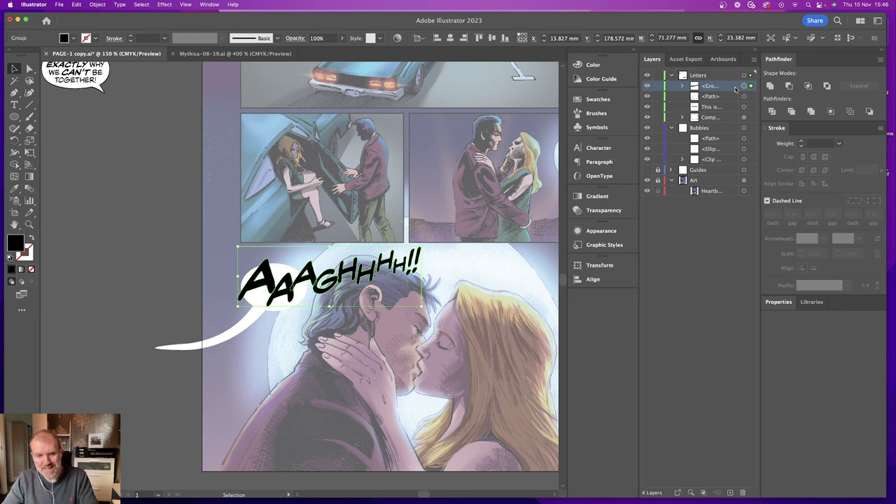
key(super+f)
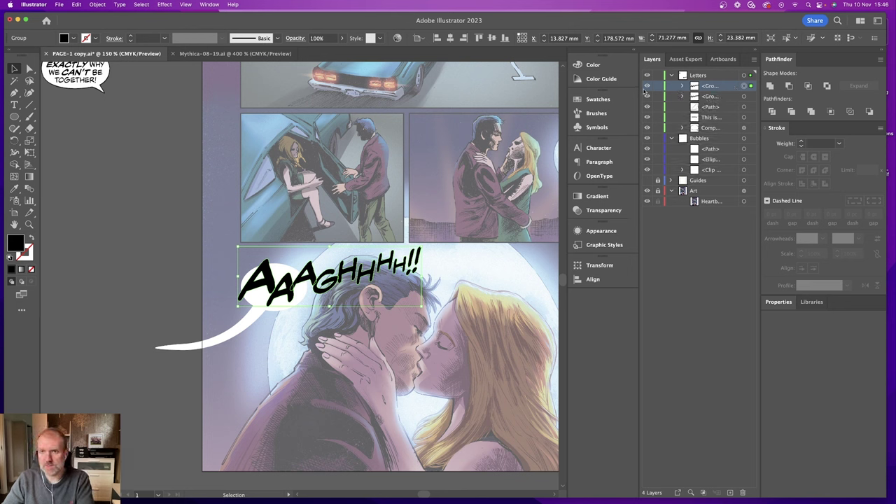
Fill the lower copy of the scream lettering group with white
click(735, 97)
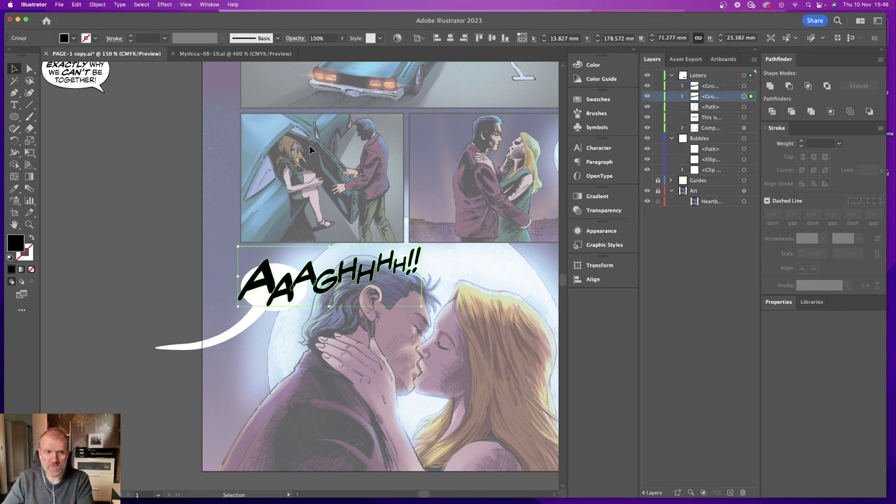
double_click(18, 245)
drag(481, 239, 435, 199)
click(673, 203)
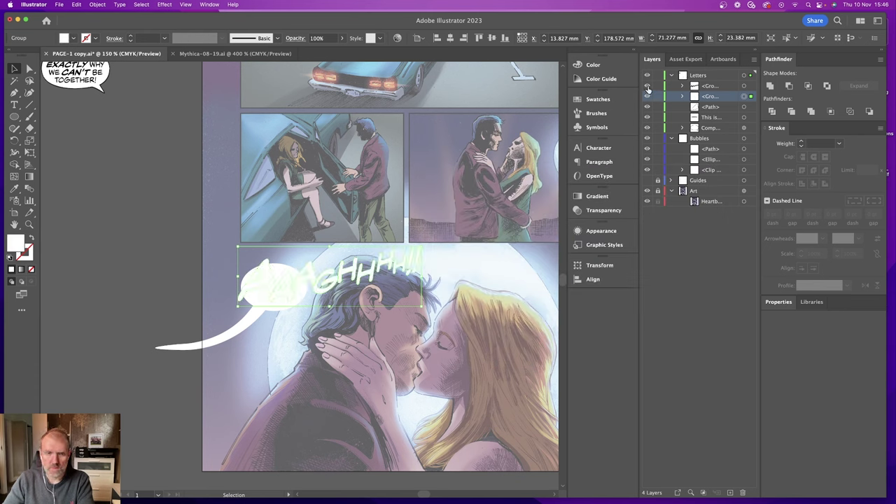
key(super+z)
key(super+shift+z)
key(super+z)
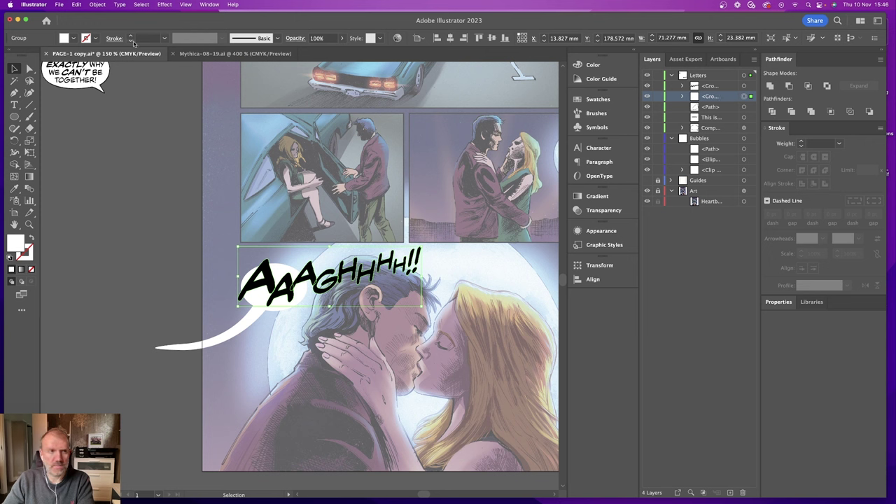
Start an Offset Path on the white lettering copy with an offset of 1.4 mm
click(95, 4)
mouse_move(161, 214)
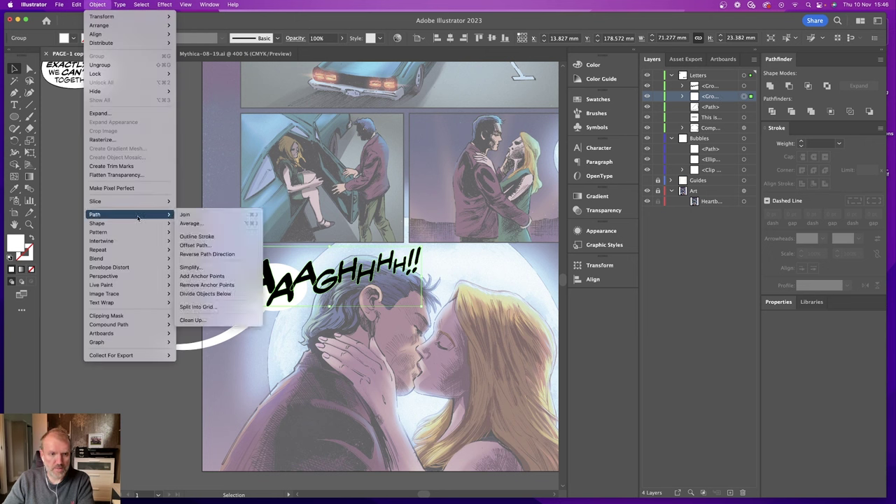
click(196, 245)
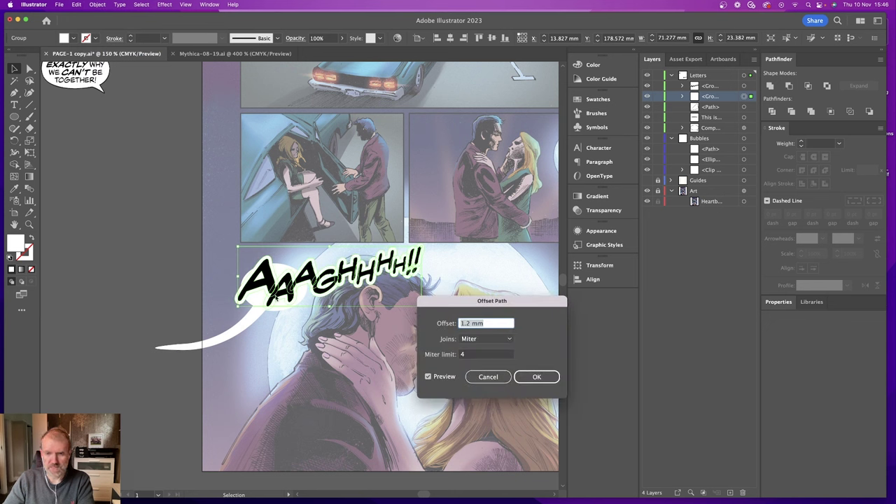
click(470, 323)
key(BackSpace)
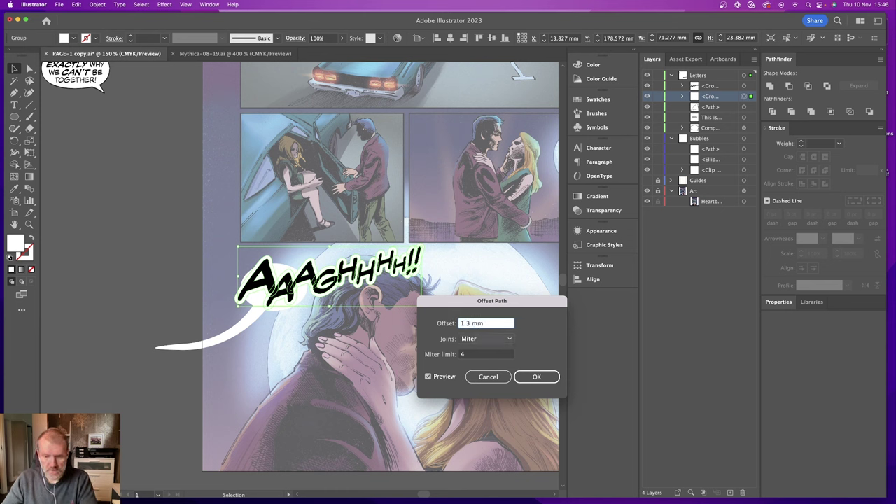
text(4)
key(Tab)
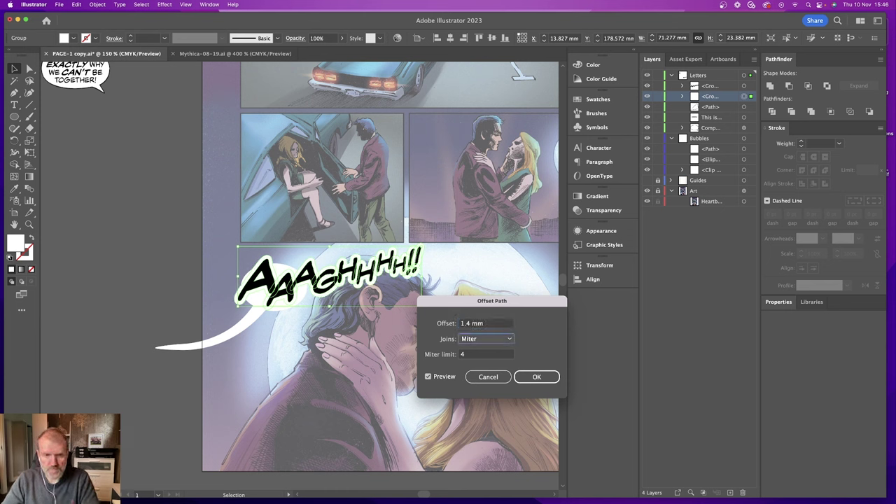
Try Round joins for the offset, return to Miter joins and apply the offset
click(460, 338)
click(472, 361)
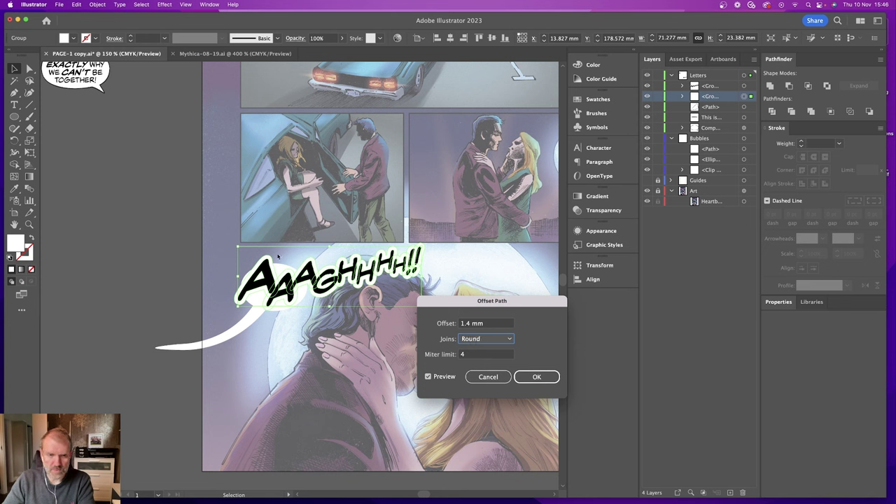
click(476, 340)
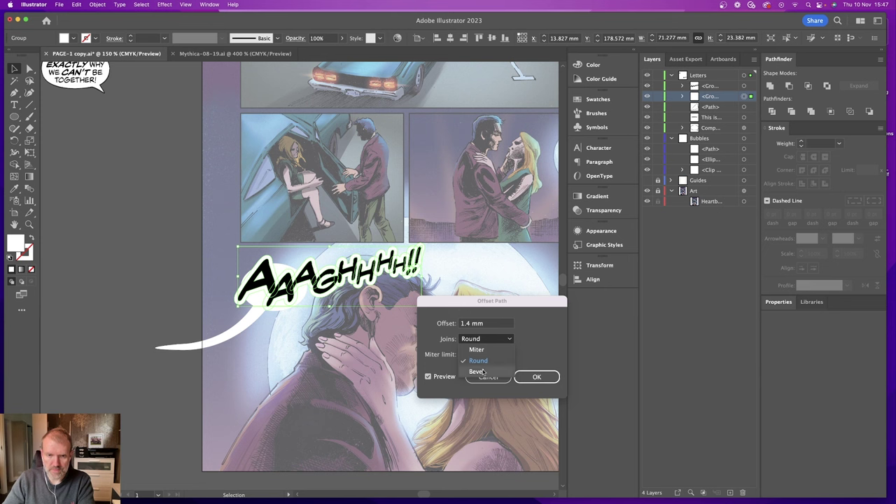
click(476, 350)
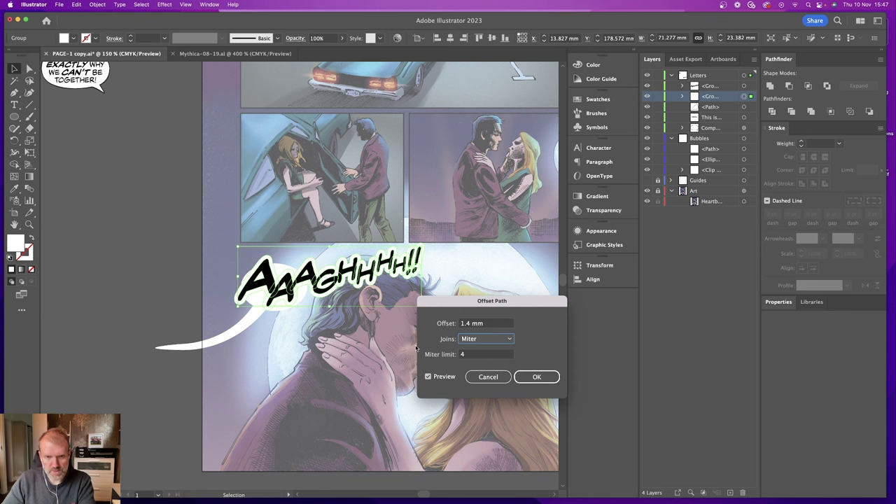
click(529, 381)
click(100, 283)
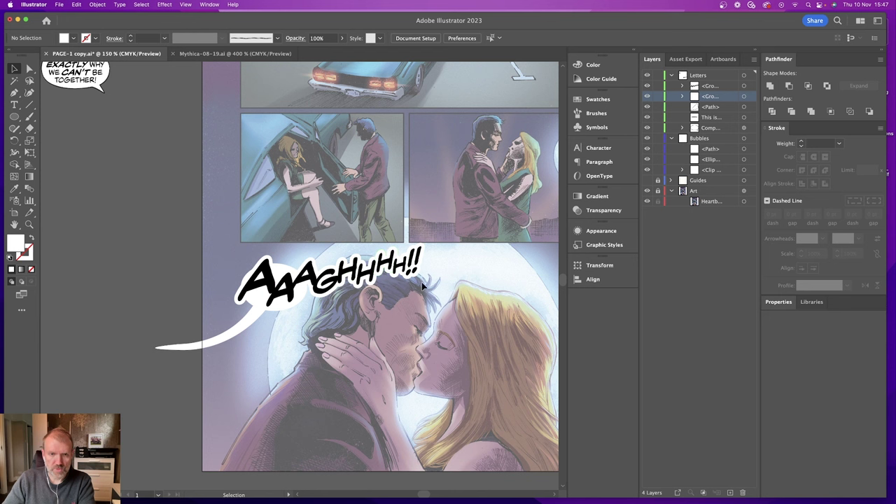
Move the white offset lettering group from the Letters layer to the top of the Bubbles layer
click(744, 97)
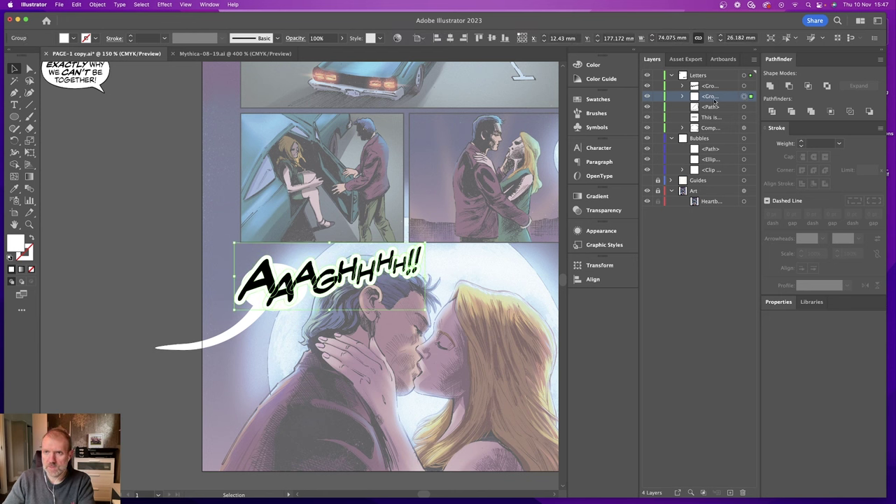
drag(727, 99, 724, 140)
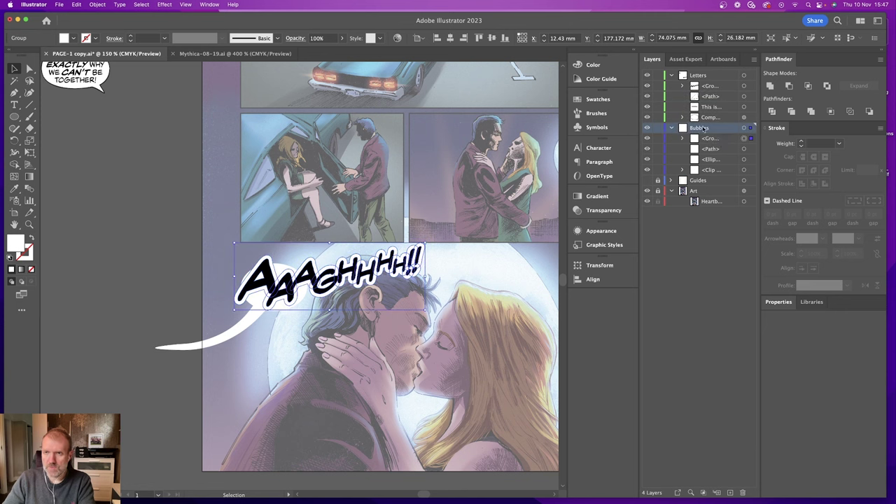
Try to unite only the balloon tail and ellipse, and undo it
shift+click(744, 148)
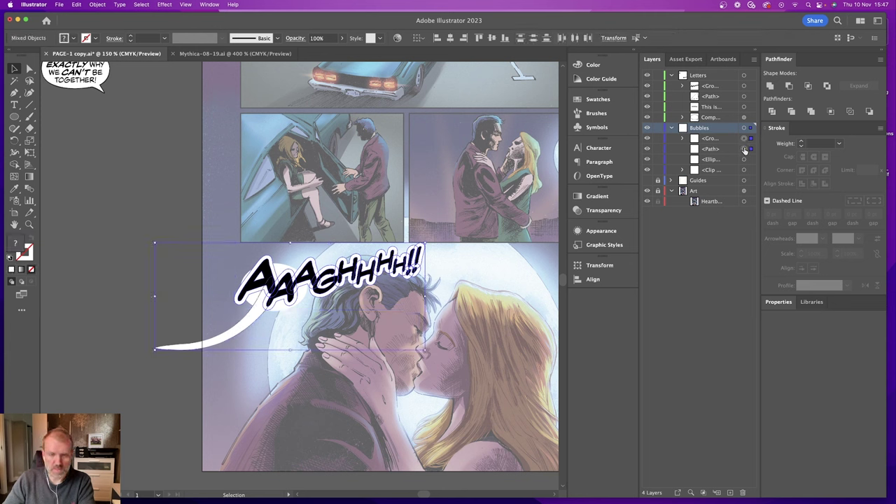
shift+click(744, 160)
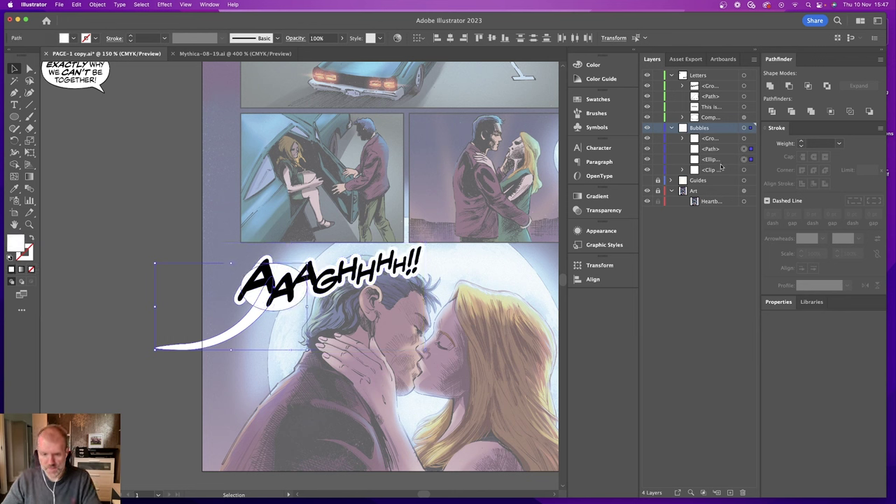
click(770, 85)
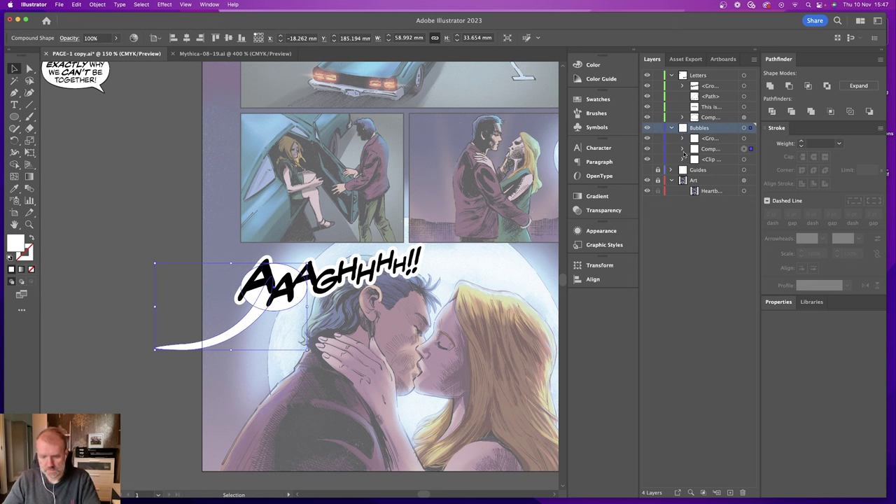
key(super+z)
Unite the ellipse, tail and white offset lettering into one editable compound shape on the Bubbles layer
click(744, 160)
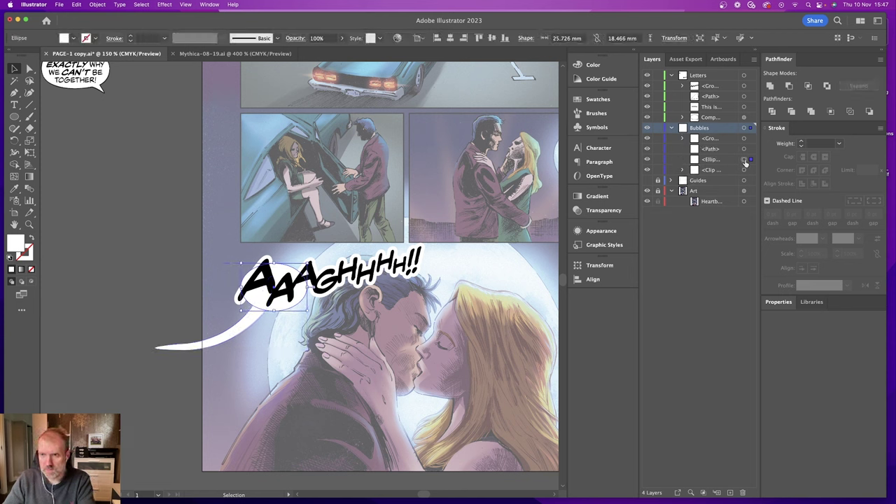
shift+click(745, 149)
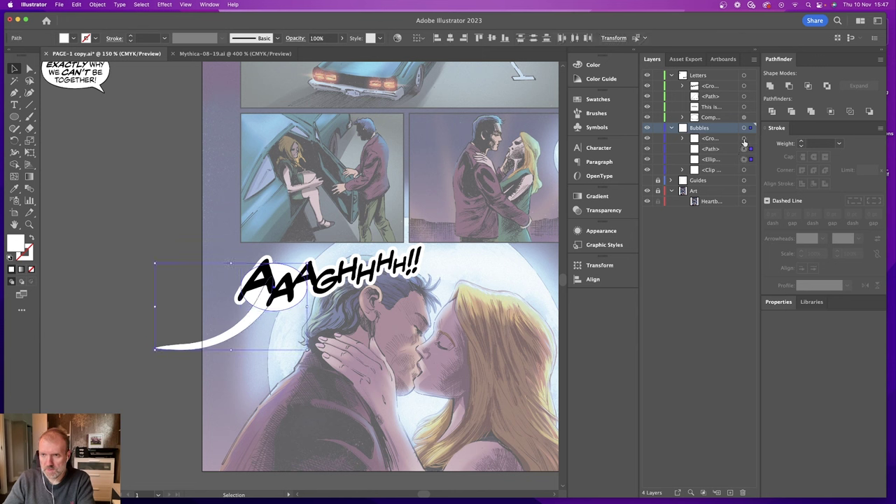
shift+click(745, 139)
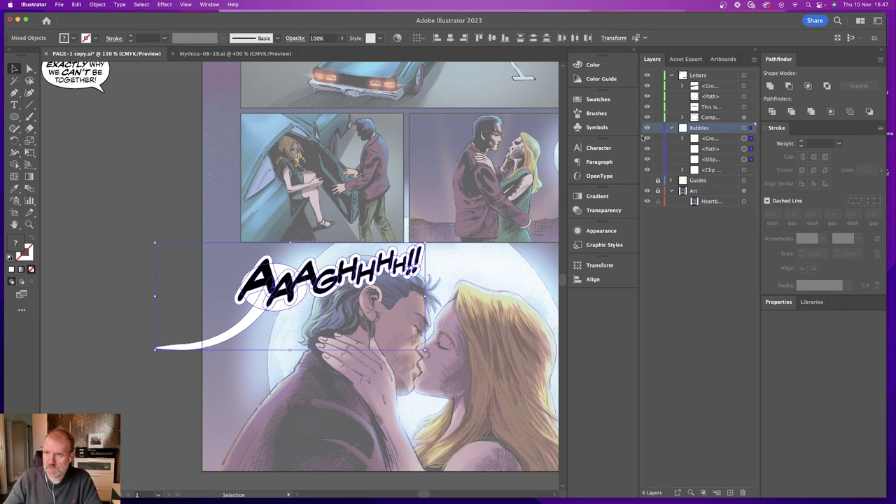
alt+click(770, 85)
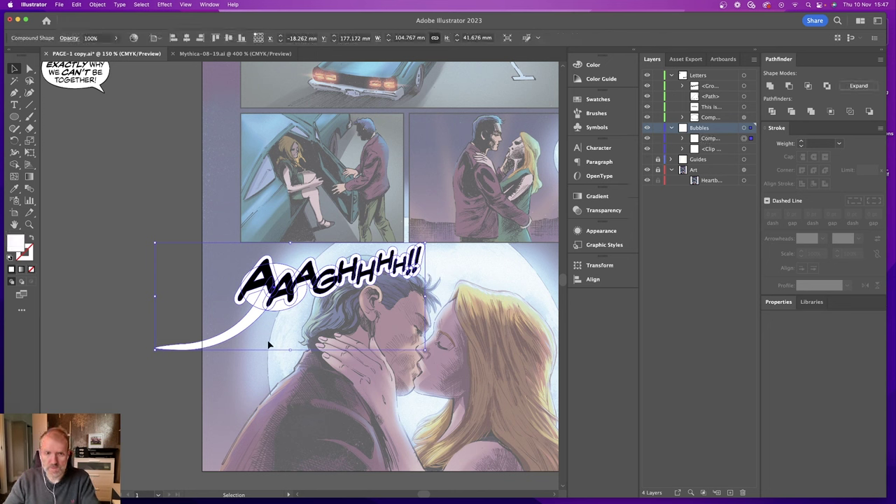
click(683, 138)
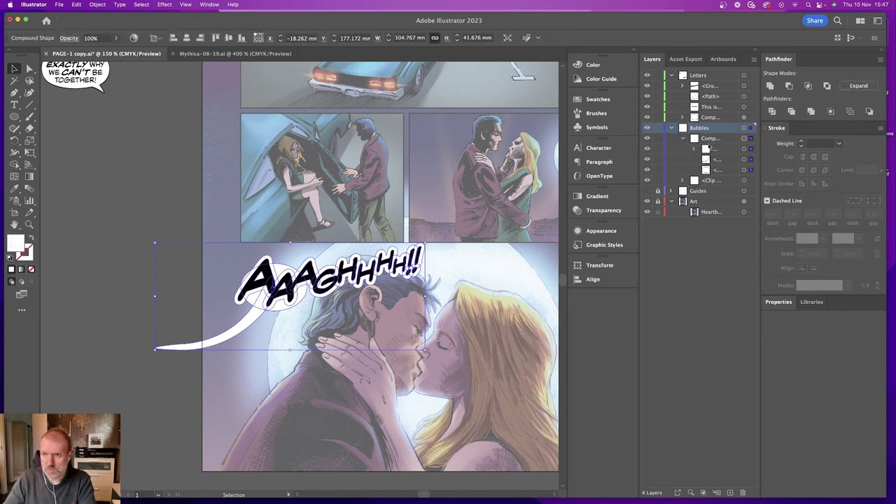
click(683, 138)
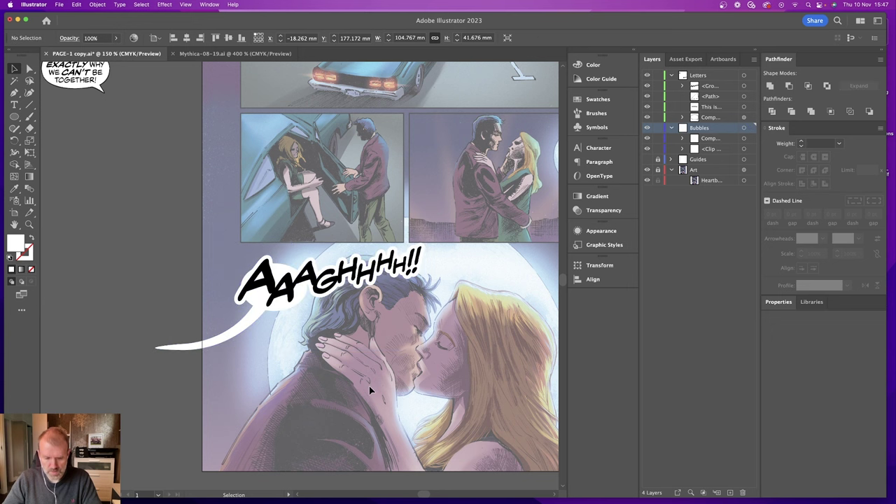
Shift the balloon tail slightly right and down within the compound shape using Direct Selection
key(a)
mouse_move(253, 324)
mouse_down()
mouse_move(242, 322)
mouse_move(255, 324)
mouse_up()
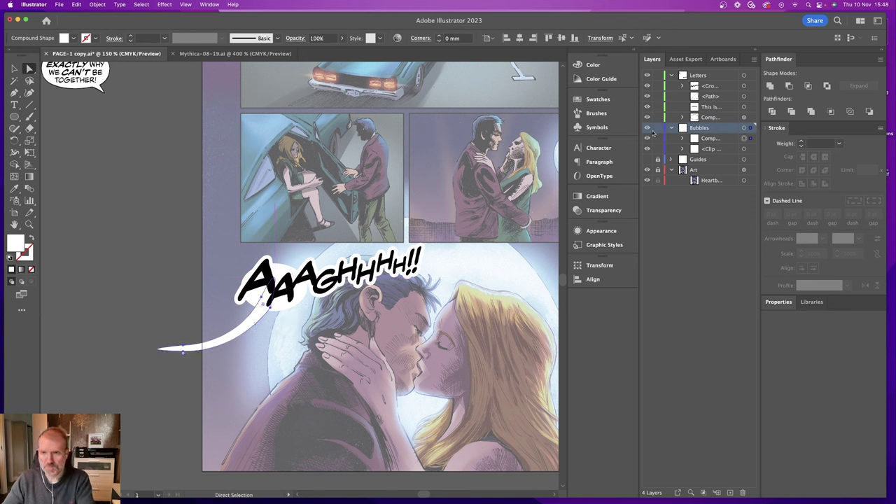
Give the compound balloon shape a 1 pt black stroke
click(728, 141)
click(14, 69)
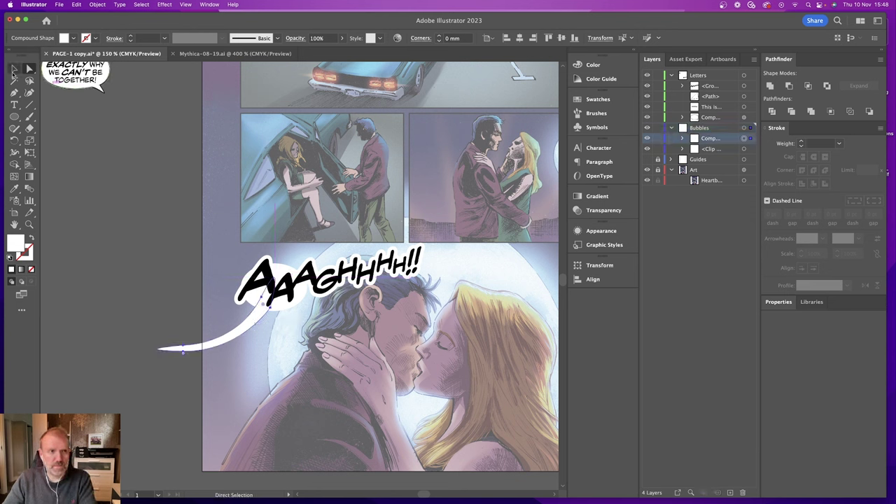
click(744, 138)
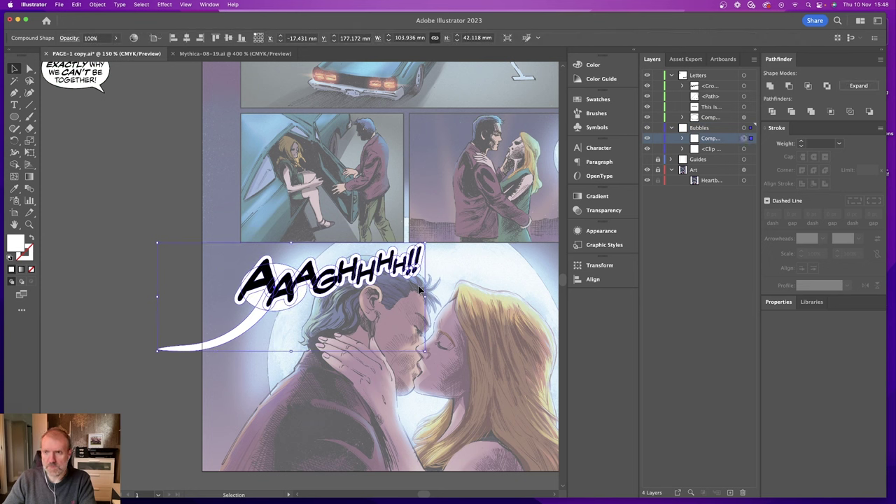
click(803, 144)
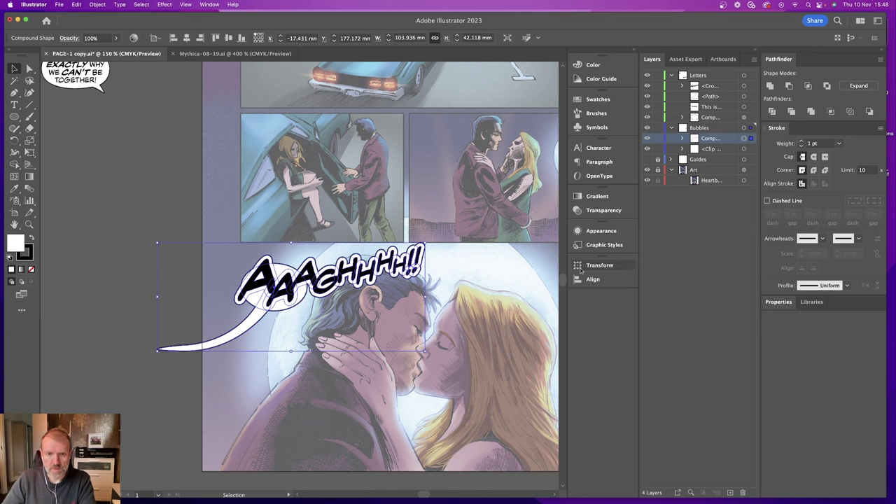
click(503, 271)
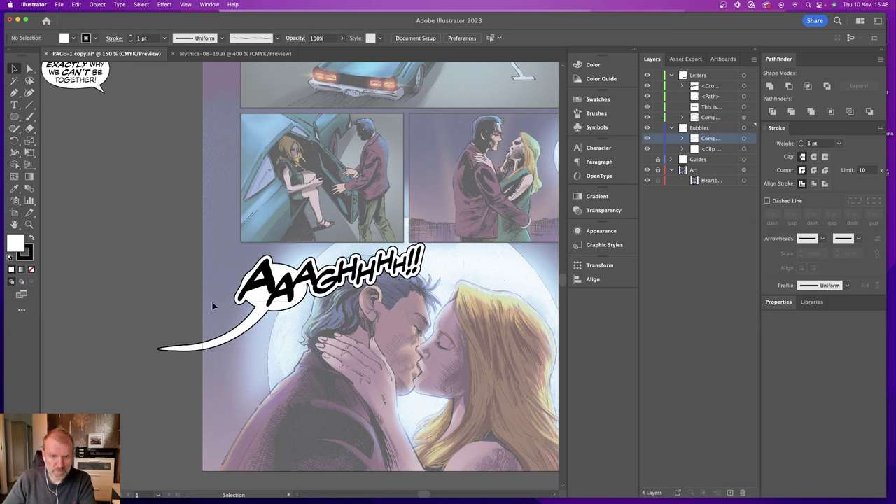
Scale the scream lettering and its balloon down slightly together and nudge them within the kissing panel
drag(185, 318, 252, 213)
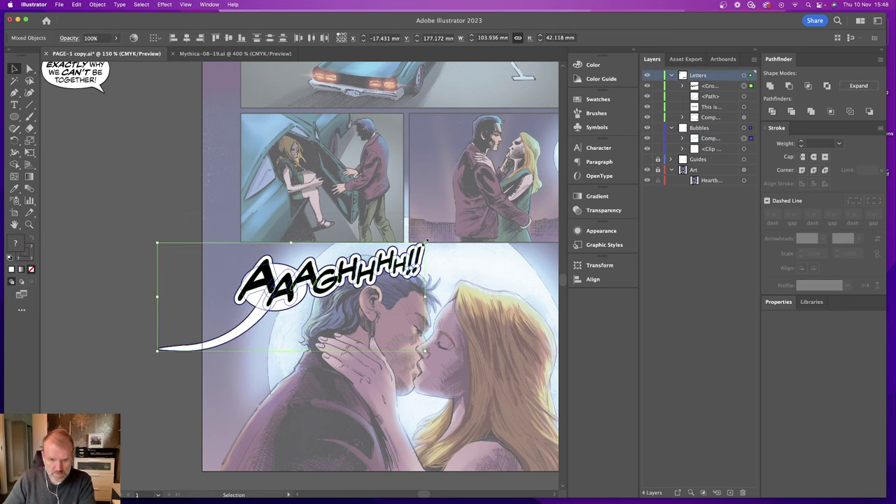
drag(424, 350, 406, 343)
drag(315, 280, 318, 283)
click(134, 293)
Resize the ellipse inside the compound balloon to about 24 by 17 mm, extending its left side and trimming its right
key(super+equal)
key(super+equal)
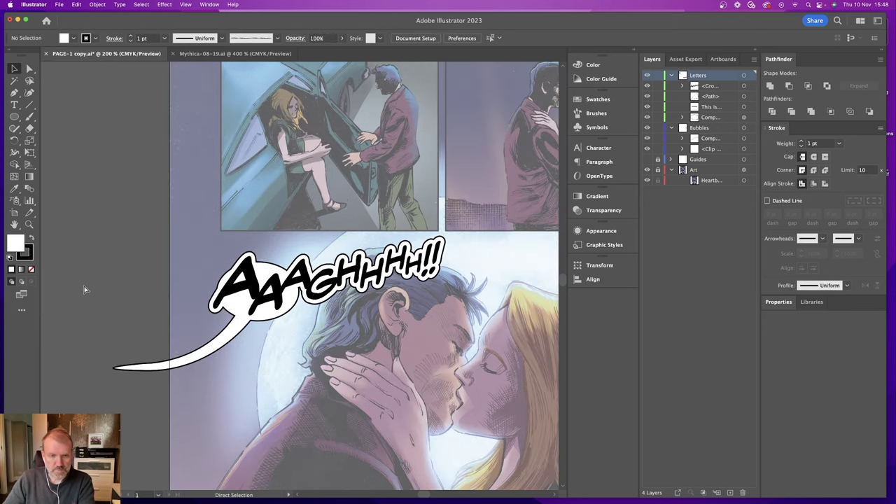
key(a)
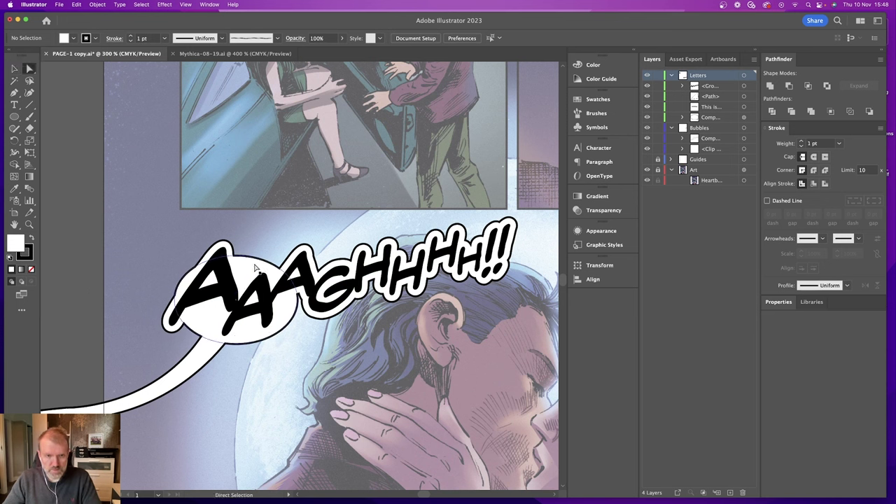
click(177, 302)
key(v)
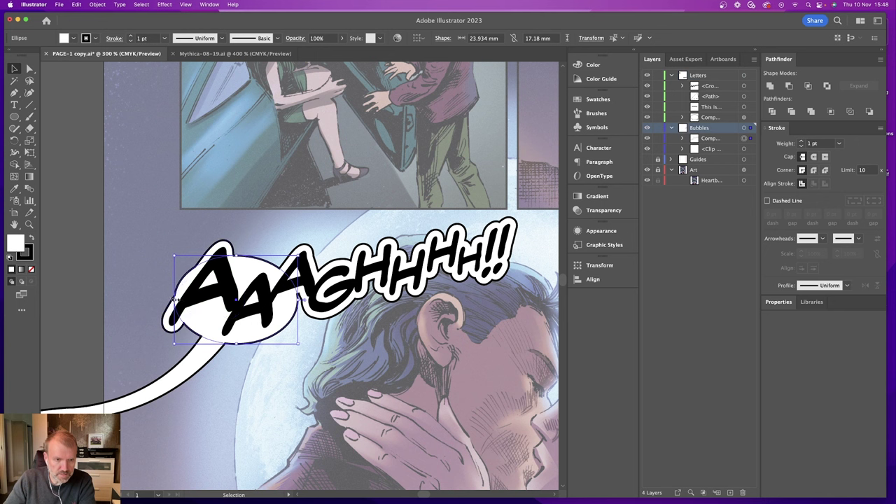
drag(173, 299, 167, 300)
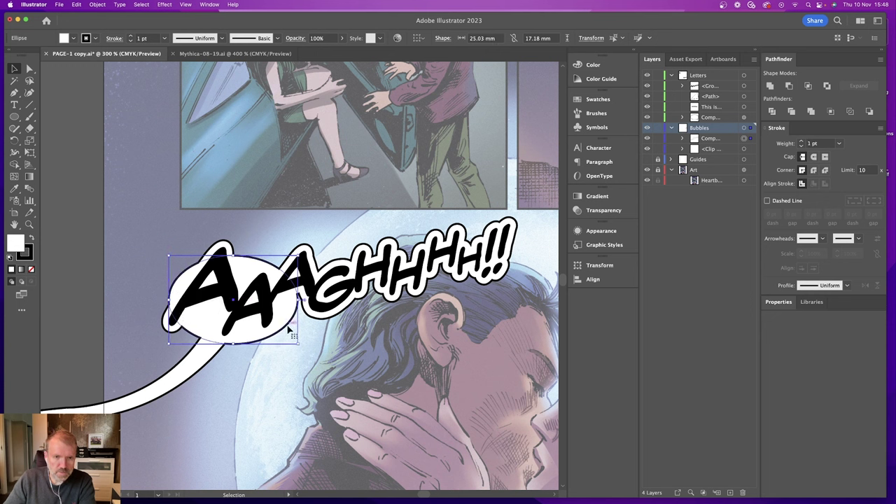
drag(299, 300, 298, 299)
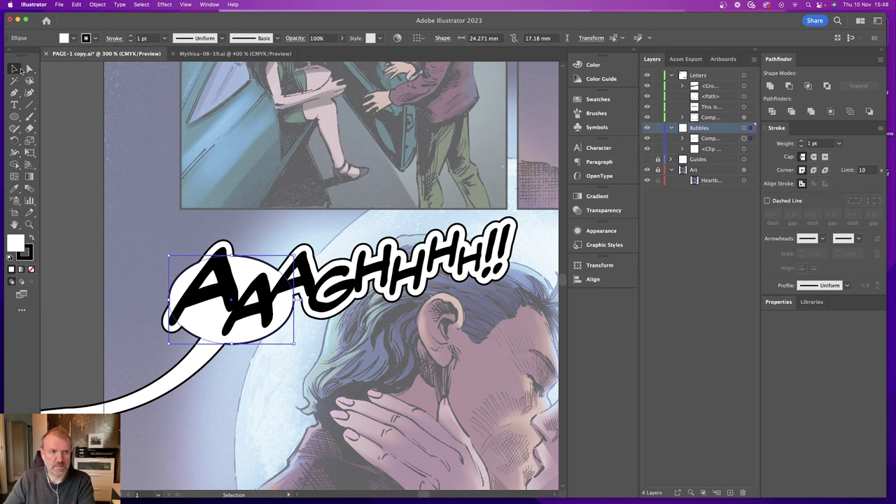
click(258, 222)
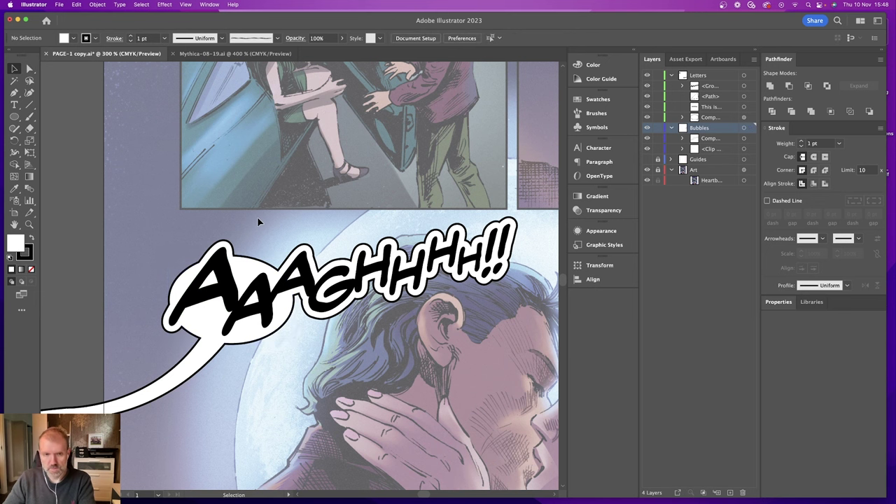
key(super+minus)
key(super+minus)
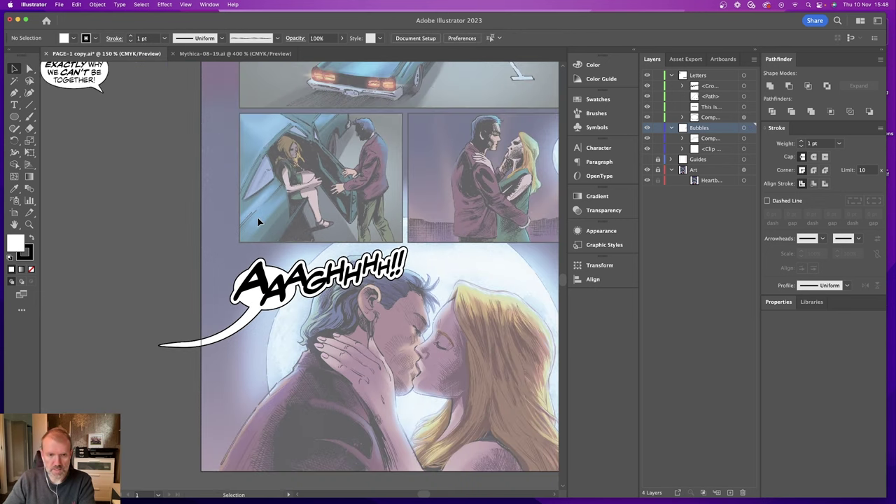